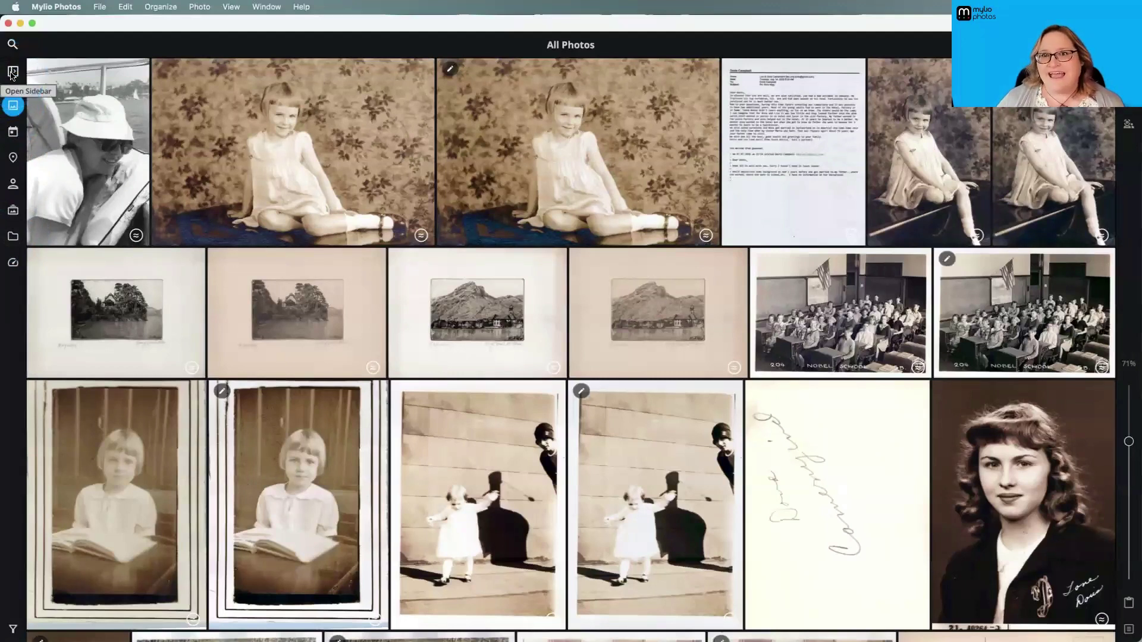
# - Expand the folder quickfilters and filter the library to the Photos from Mom folder inside FastFoto
pyautogui.click(11, 74)
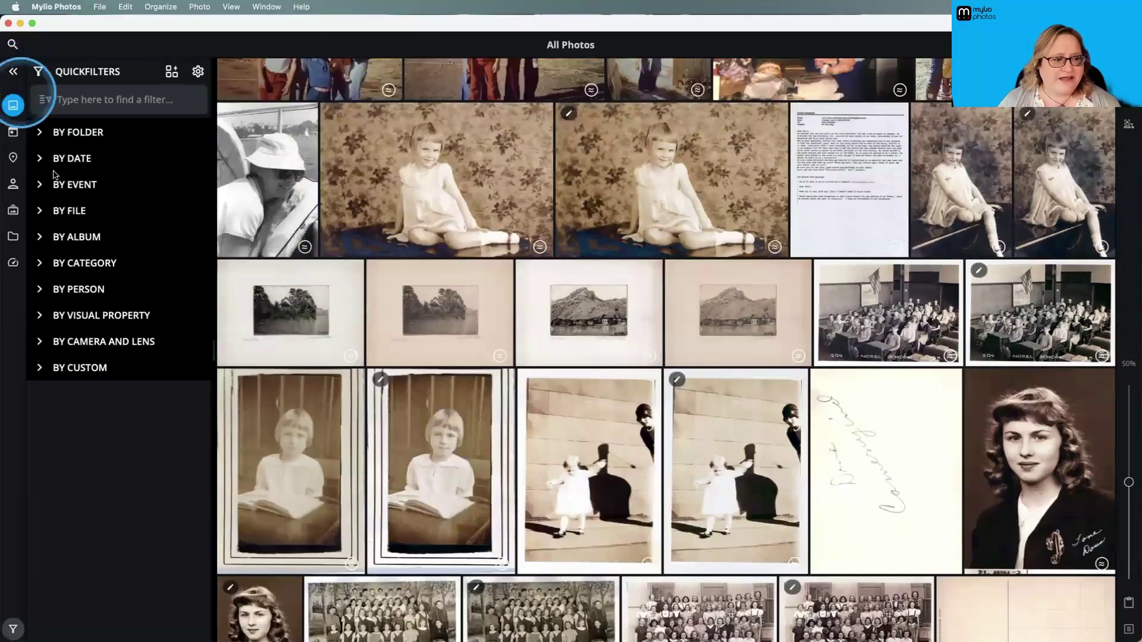
pyautogui.click(130, 252)
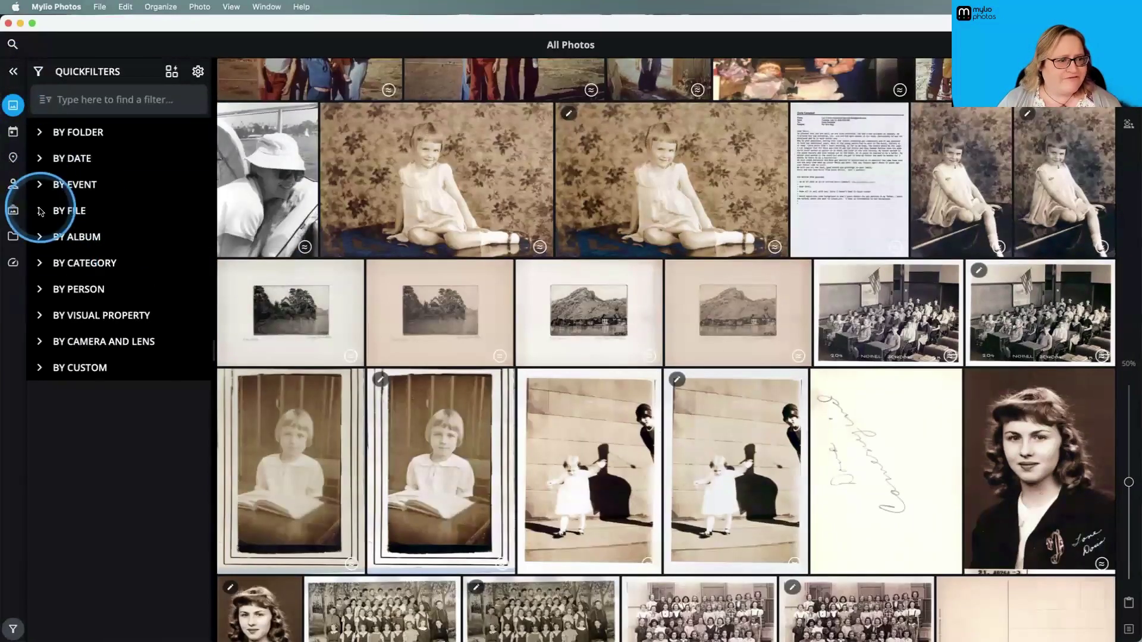
pyautogui.click(40, 132)
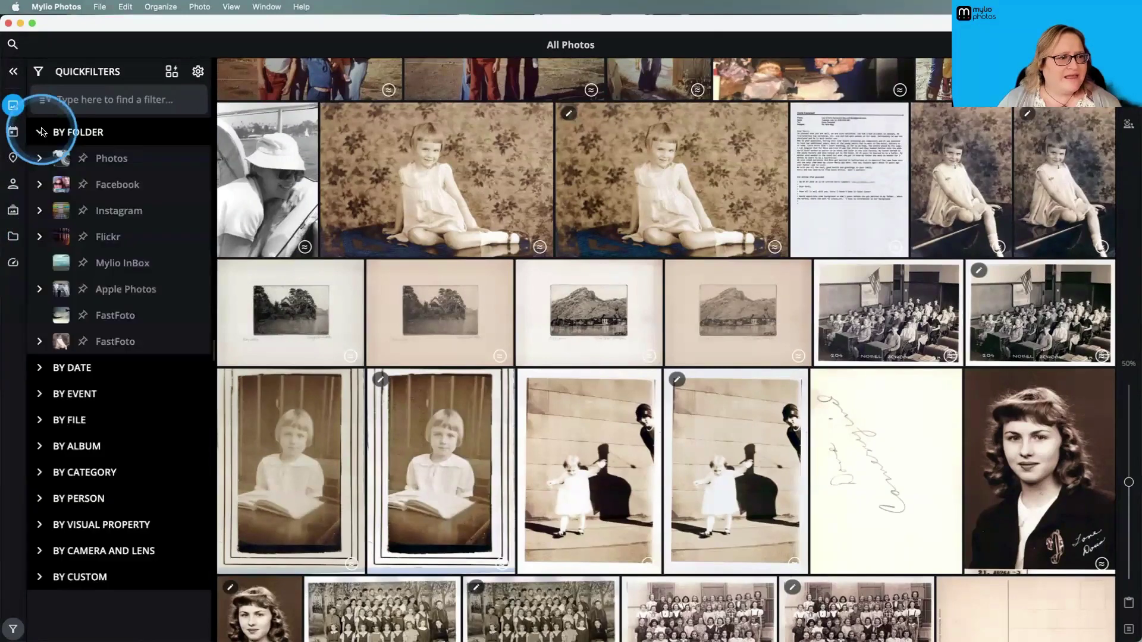
pyautogui.click(41, 342)
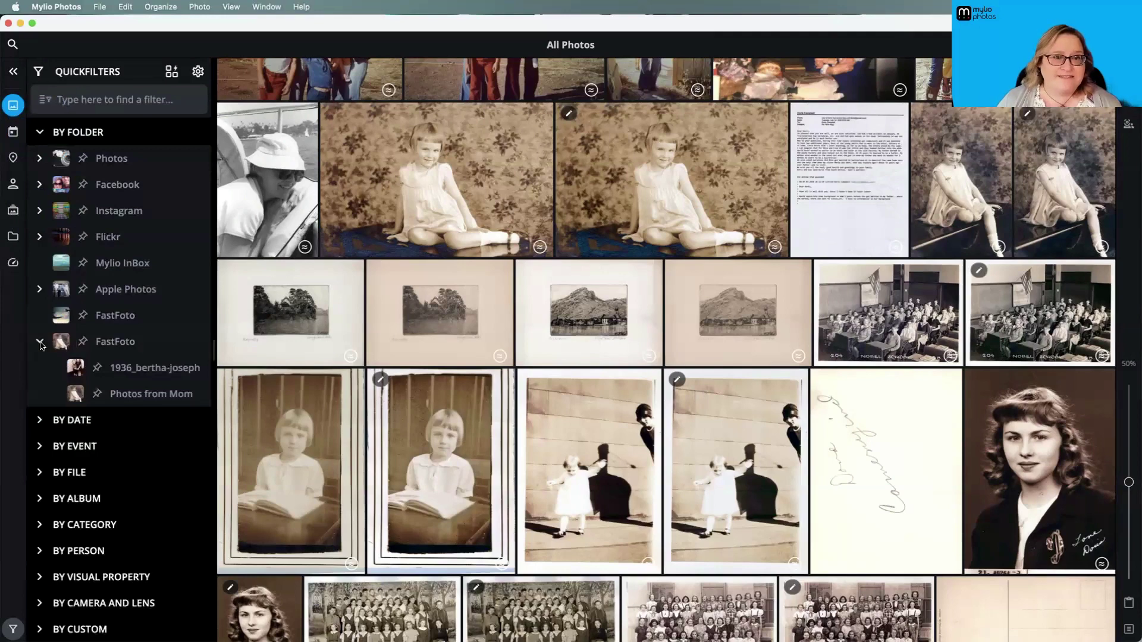
pyautogui.click(158, 394)
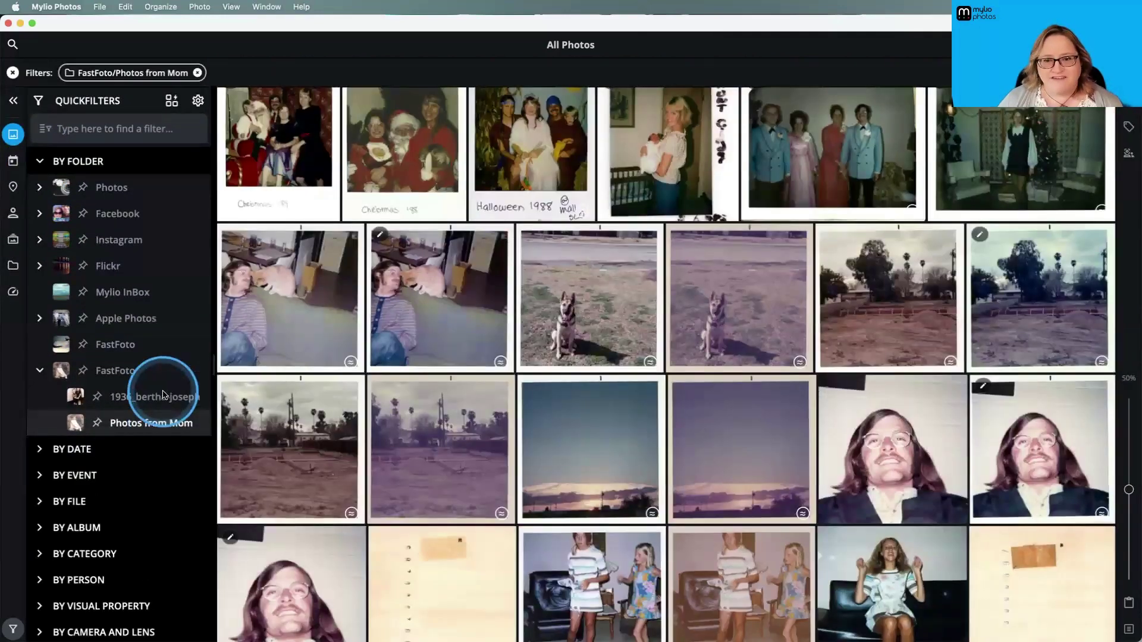
# - Shrink the thumbnails to 27% so the whole filtered folder fits in view, and collapse the quickfilters sidebar
pyautogui.scroll(-5, 575, 424)
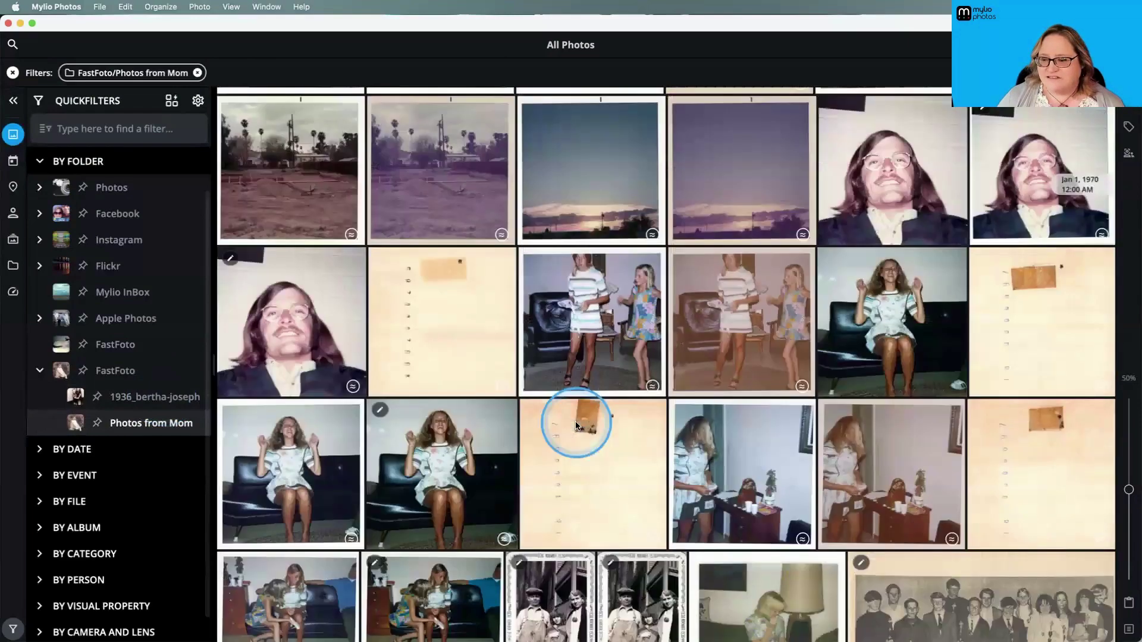
pyautogui.scroll(-3, 575, 425)
pyautogui.scroll(-10, 576, 424)
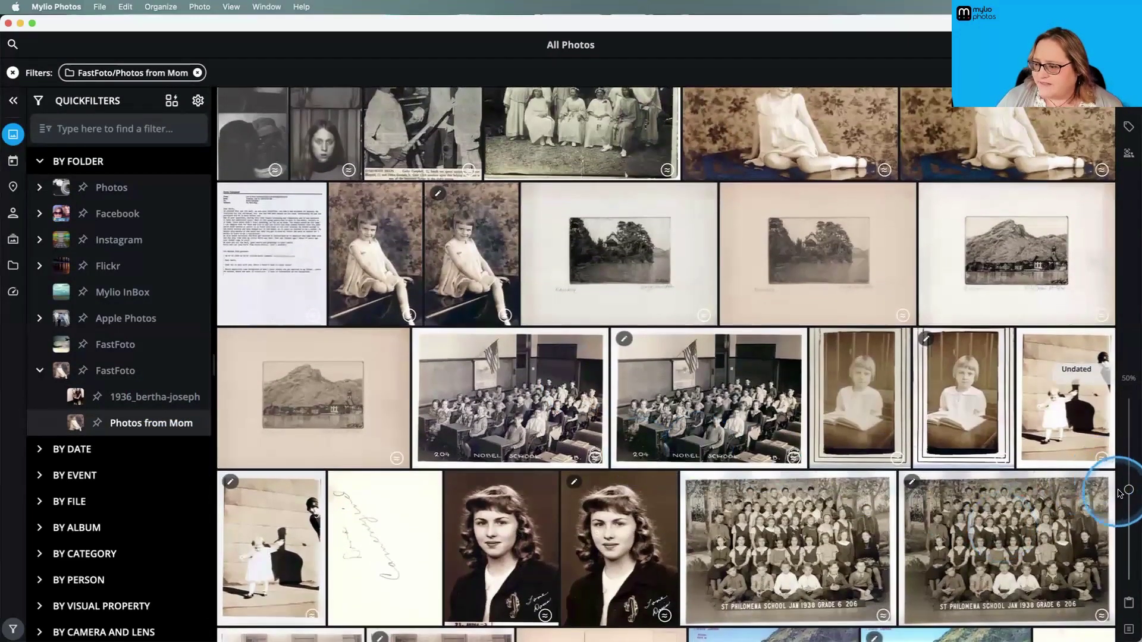
pyautogui.moveTo(1130, 493); pyautogui.dragTo(1132, 550)
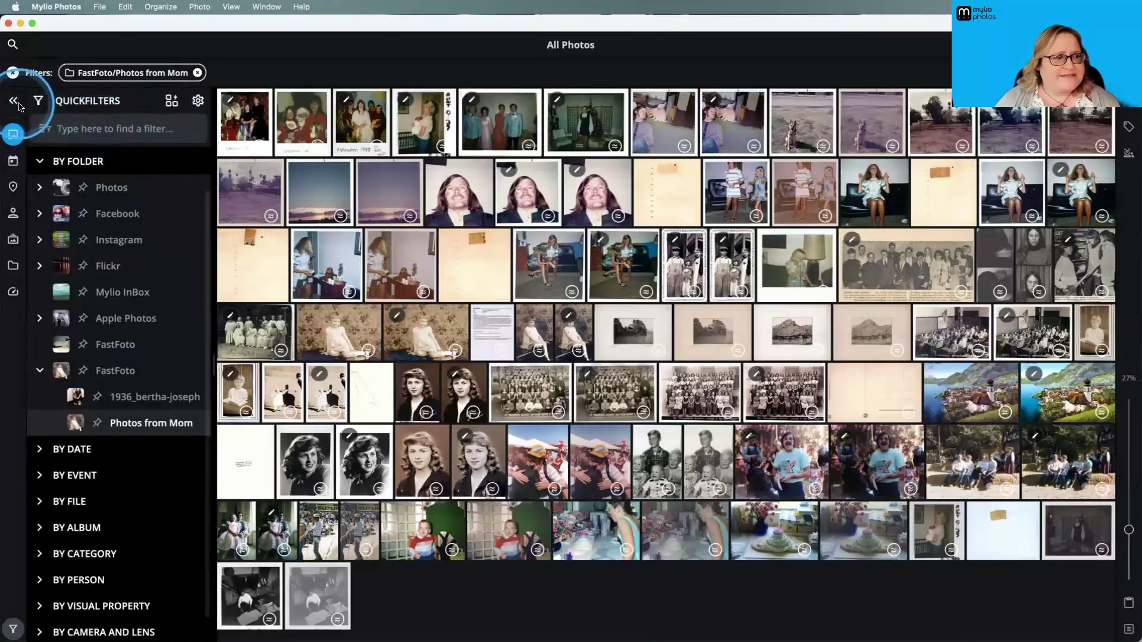
pyautogui.click(528, 343)
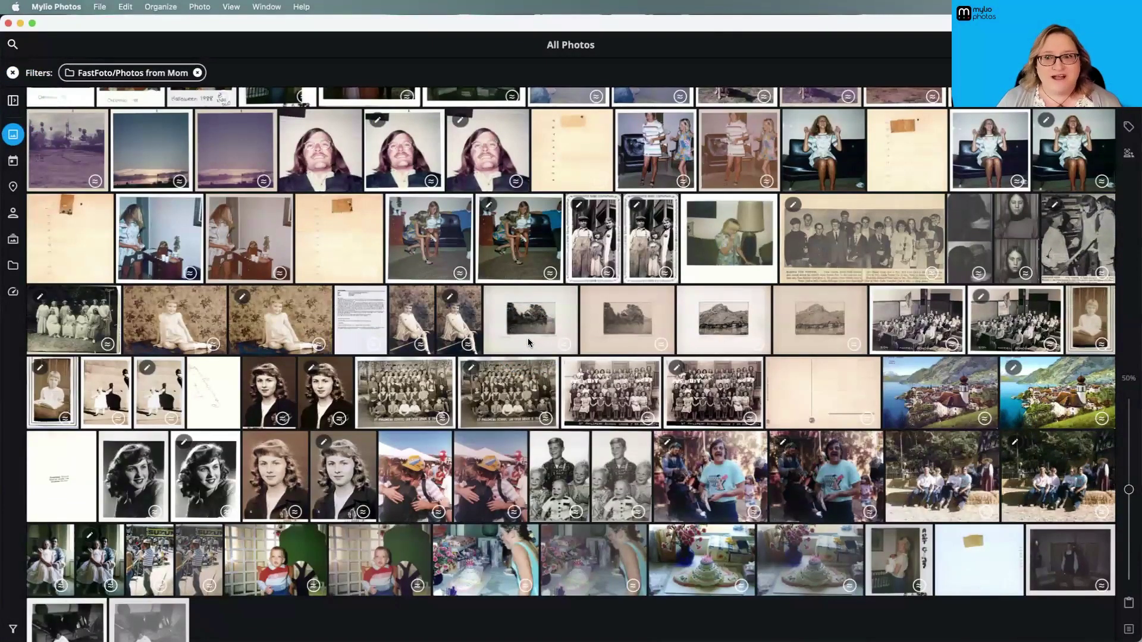
# - Select all photos in the filtered folder and show their media information
pyautogui.click(531, 352)
pyautogui.press('super+a')
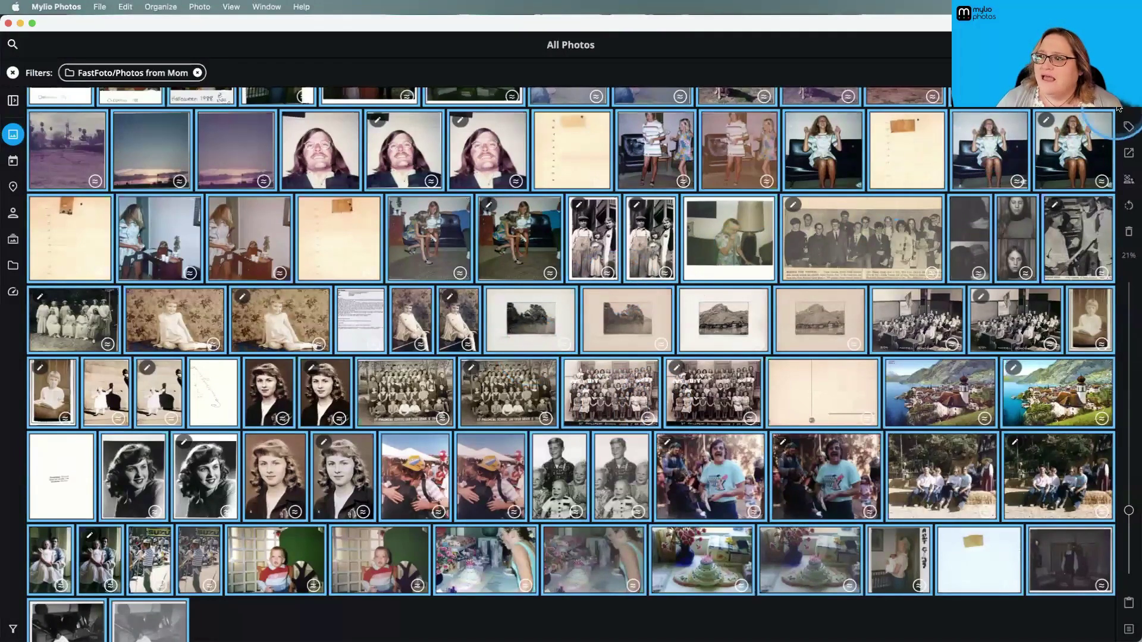
pyautogui.click(1126, 125)
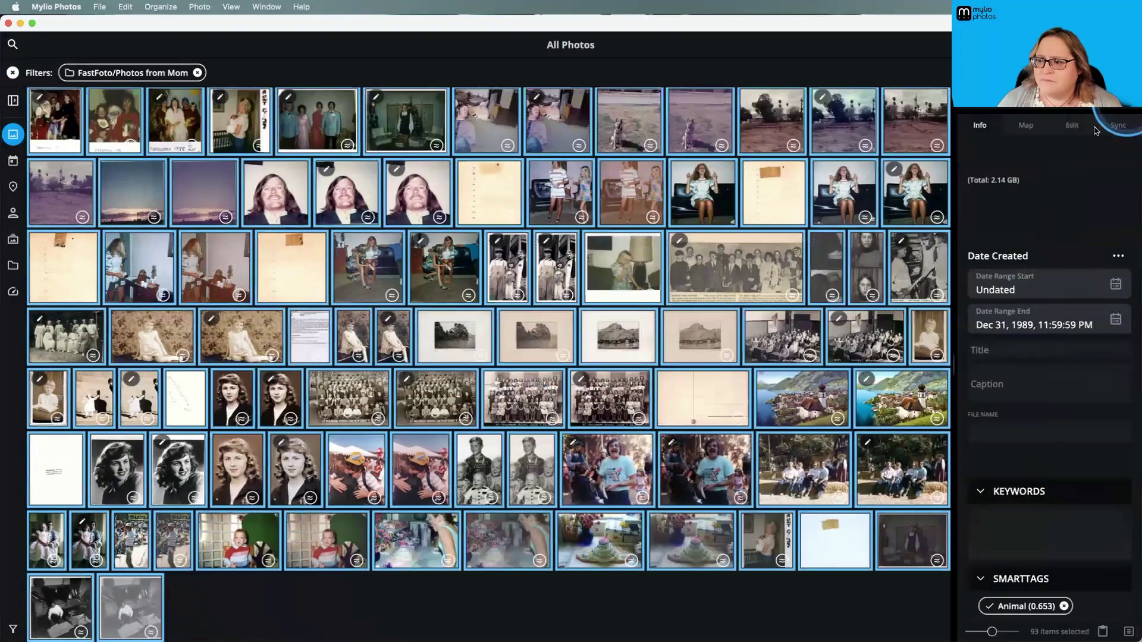
# - Examine the Date Created format options for the selected photos, down to Undated, and clear the selection
pyautogui.click(1117, 257)
pyautogui.scroll(-4, 1081, 336)
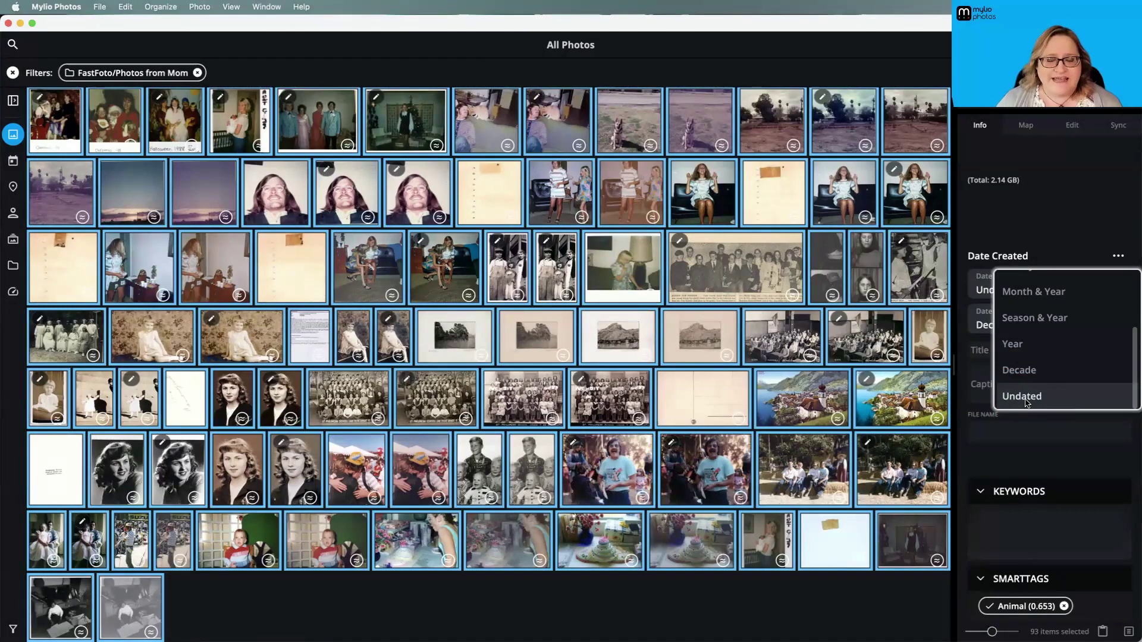
pyautogui.click(581, 590)
pyautogui.click(581, 590)
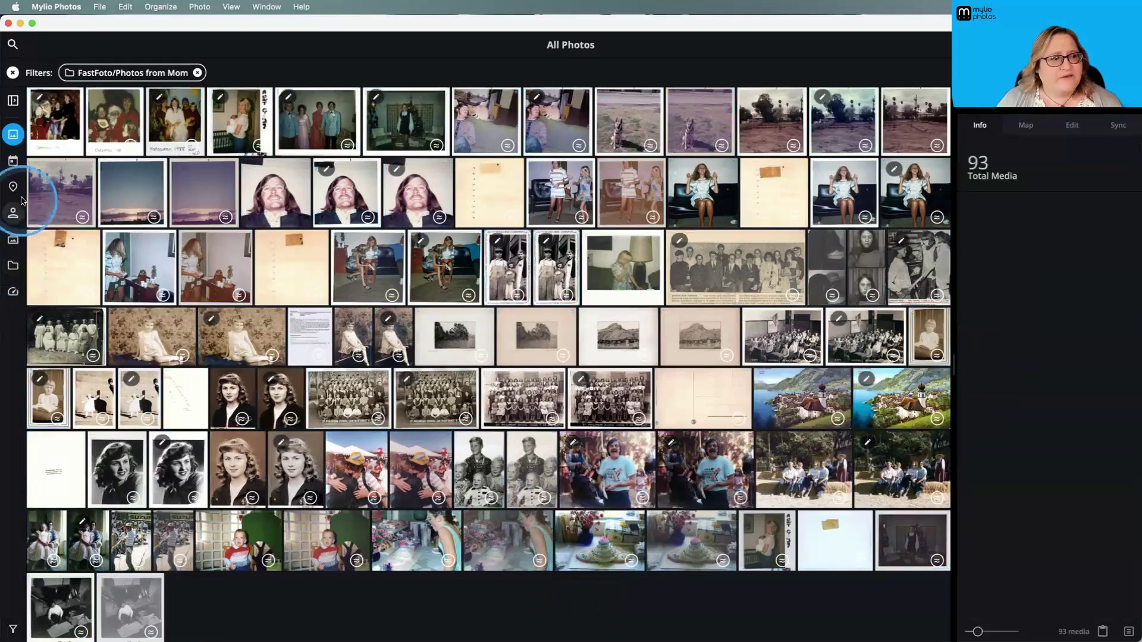
# - Look up the undated media at the start of the calendar view, and return to the filtered All Photos view
pyautogui.click(14, 161)
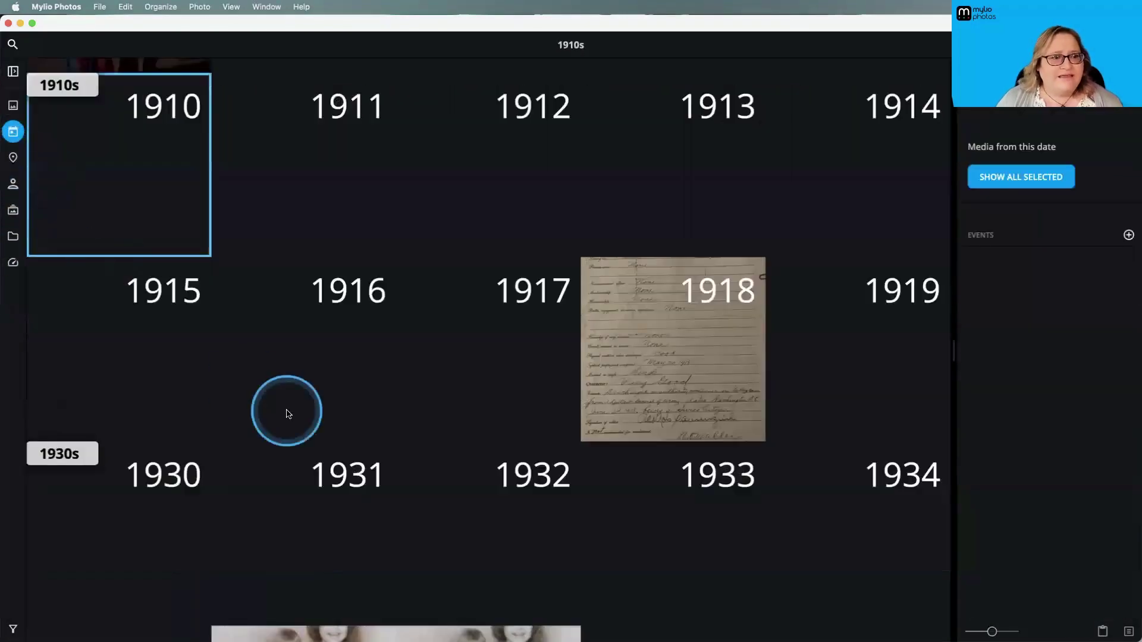
pyautogui.scroll(3, 285, 409)
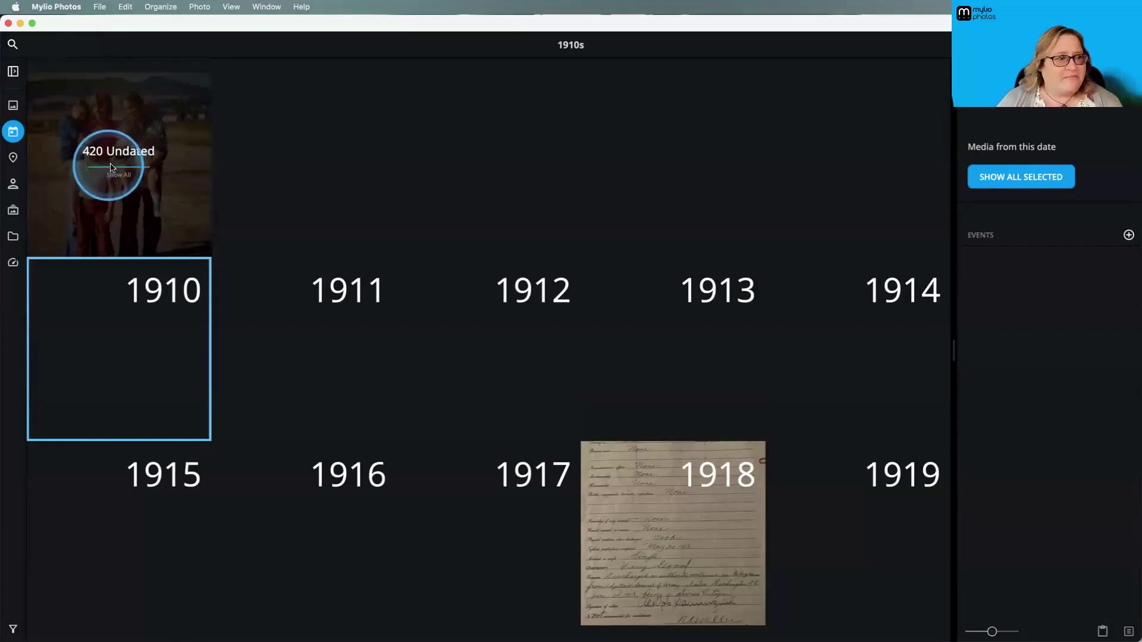
pyautogui.click(13, 105)
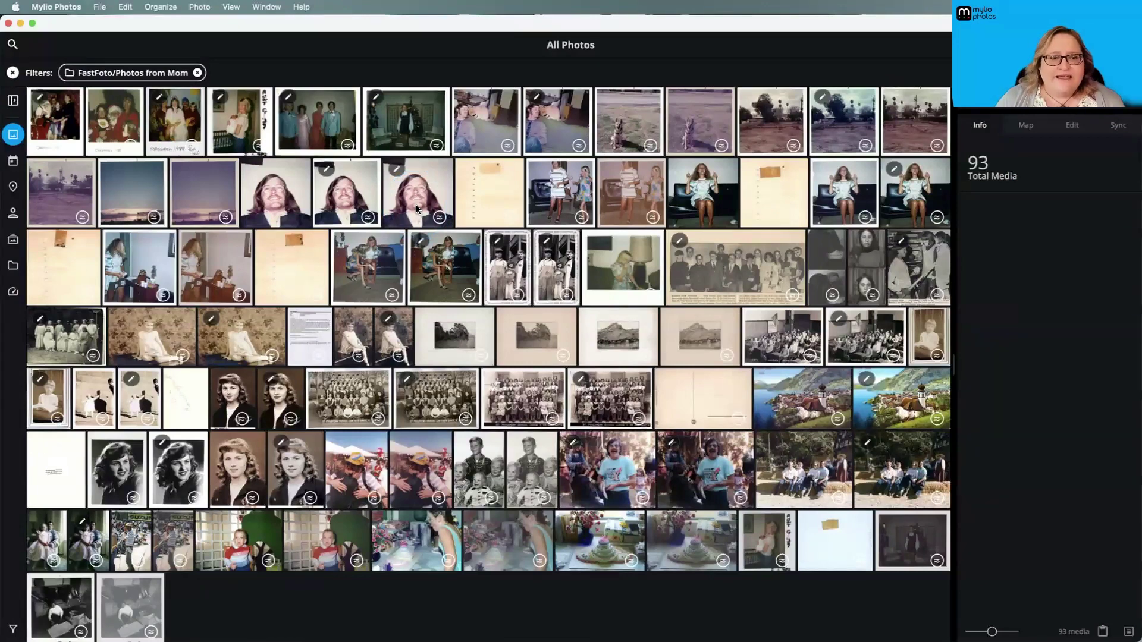
# - Open the family photo with the November 1936 border, examine its Date Created format options, and return to the grid
pyautogui.doubleClick(503, 271)
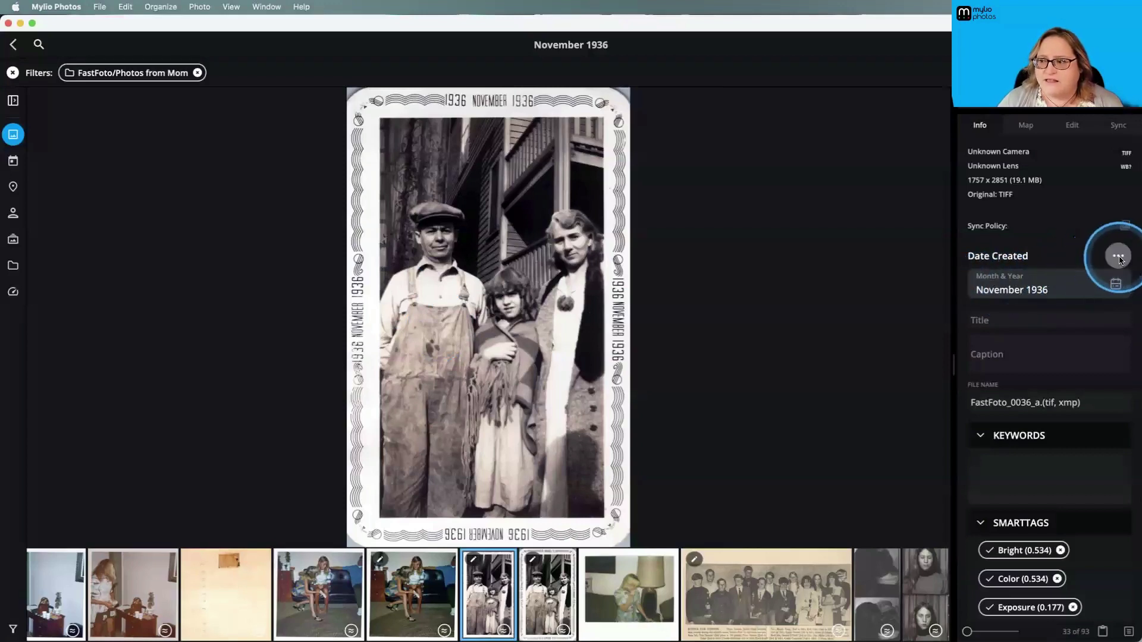
pyautogui.click(1118, 257)
pyautogui.scroll(-1, 1068, 339)
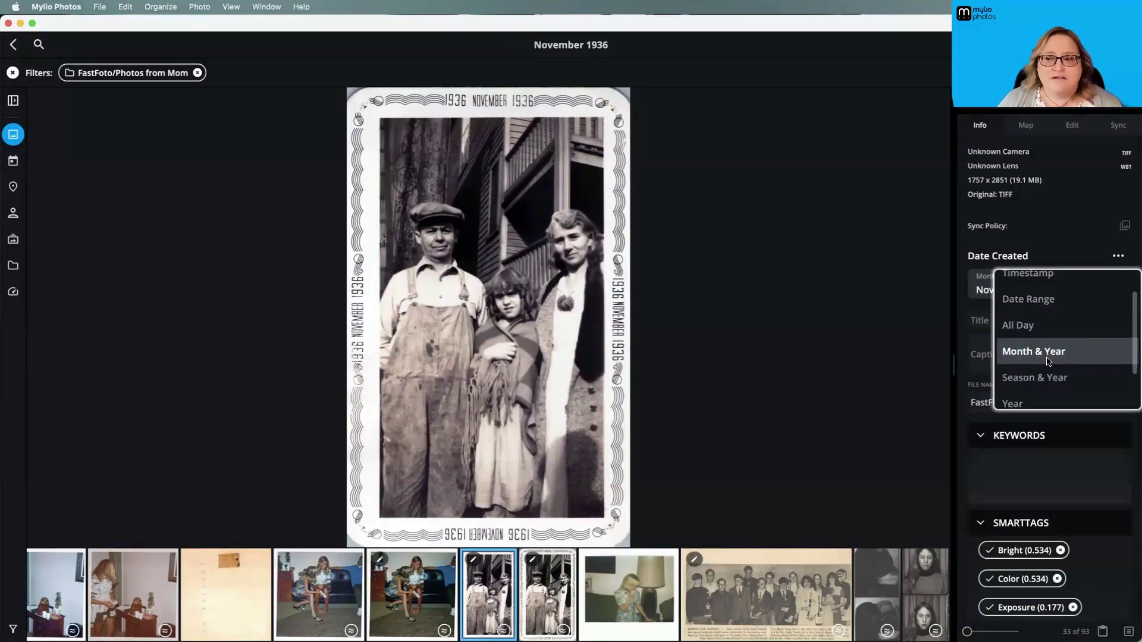
pyautogui.click(958, 342)
pyautogui.click(1034, 277)
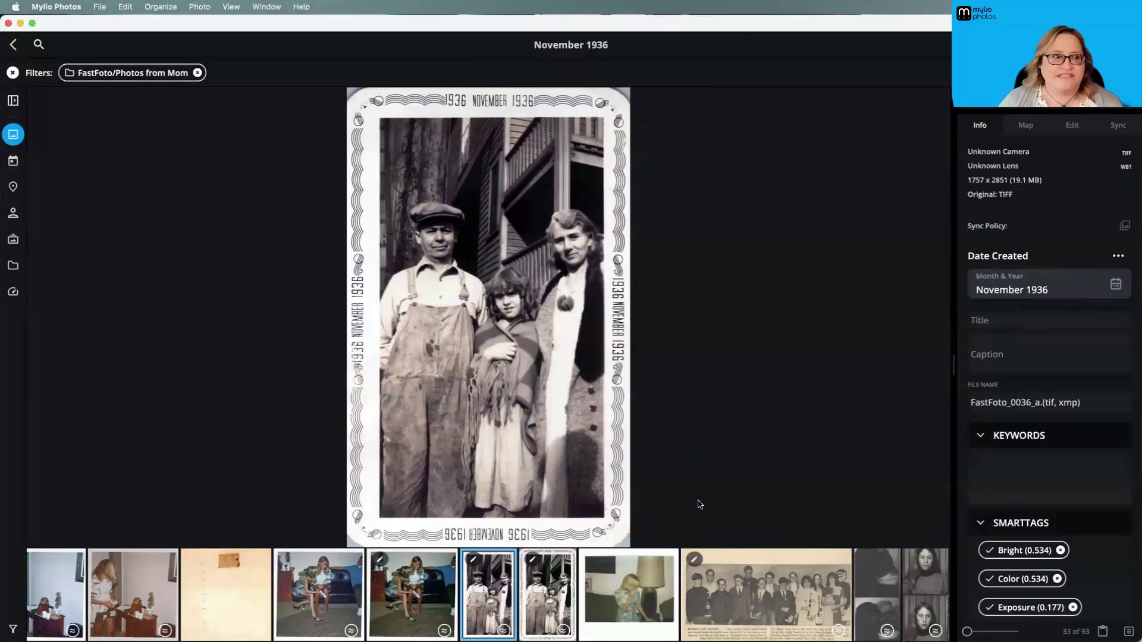
pyautogui.click(15, 48)
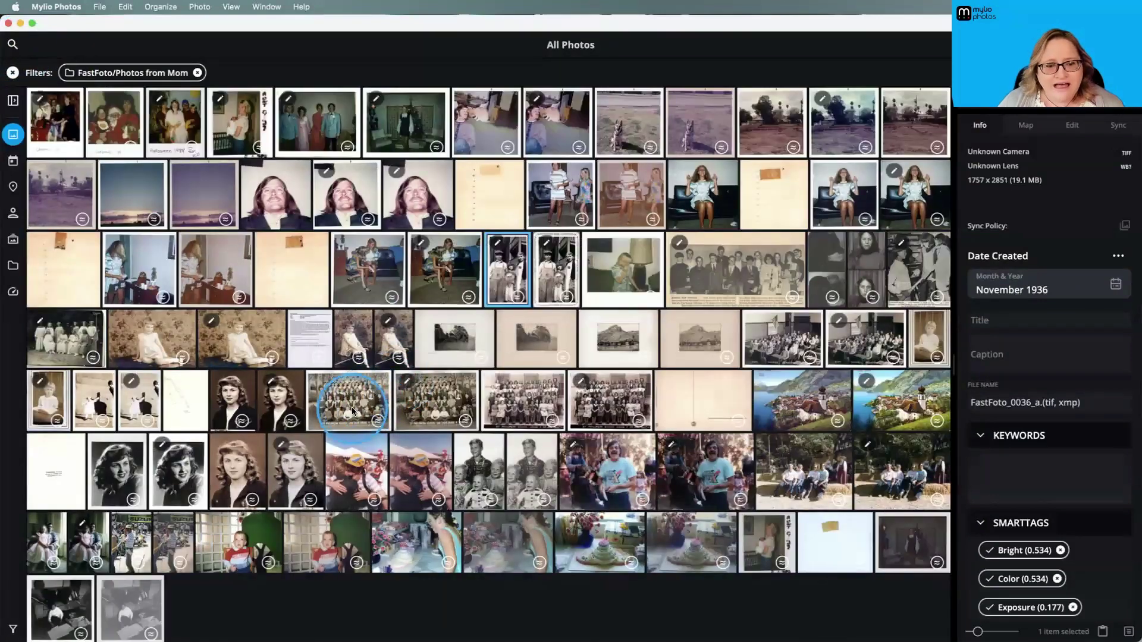
# - Open the St Philomena School Grade 6 class photo and save its Date Created as Month & Year, January 1938
pyautogui.doubleClick(353, 411)
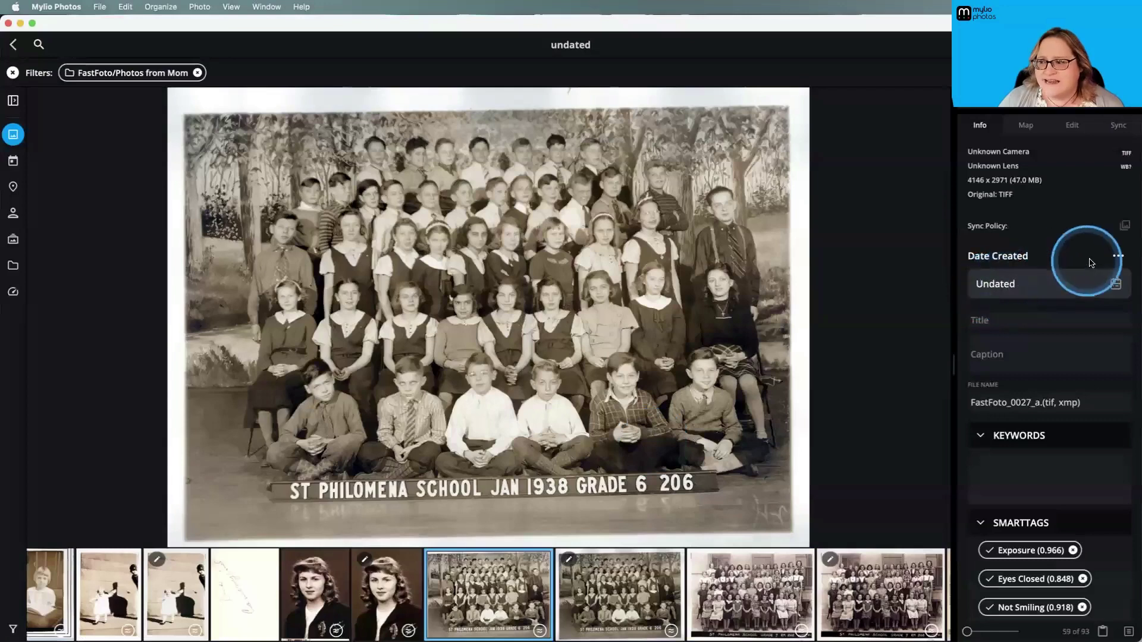
pyautogui.click(1118, 256)
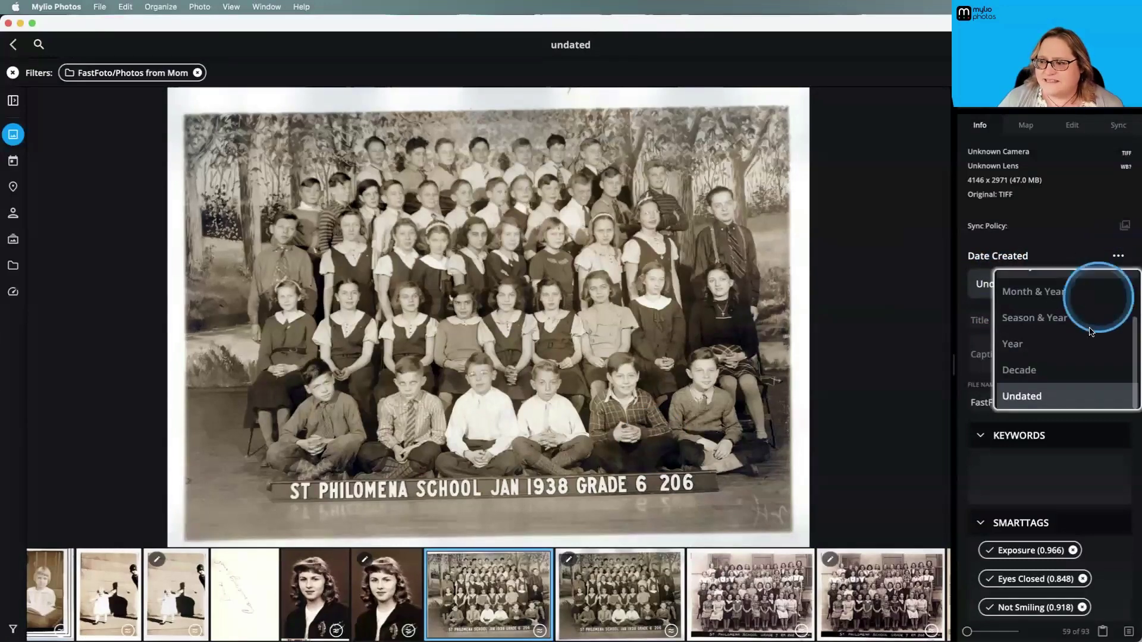
pyautogui.click(1052, 292)
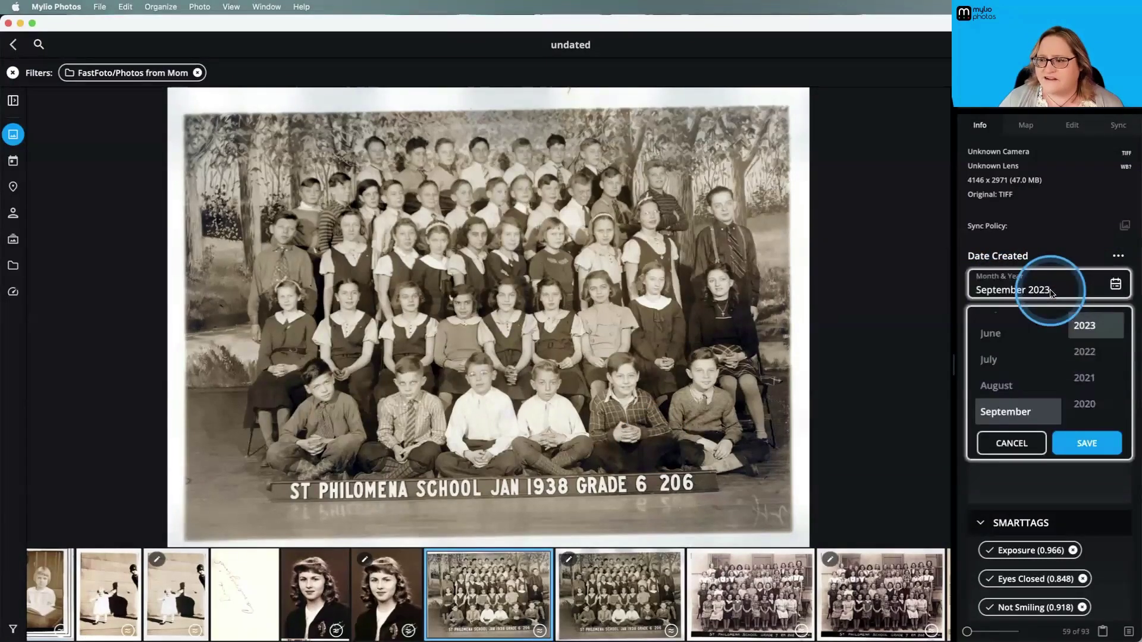
pyautogui.scroll(5, 1010, 373)
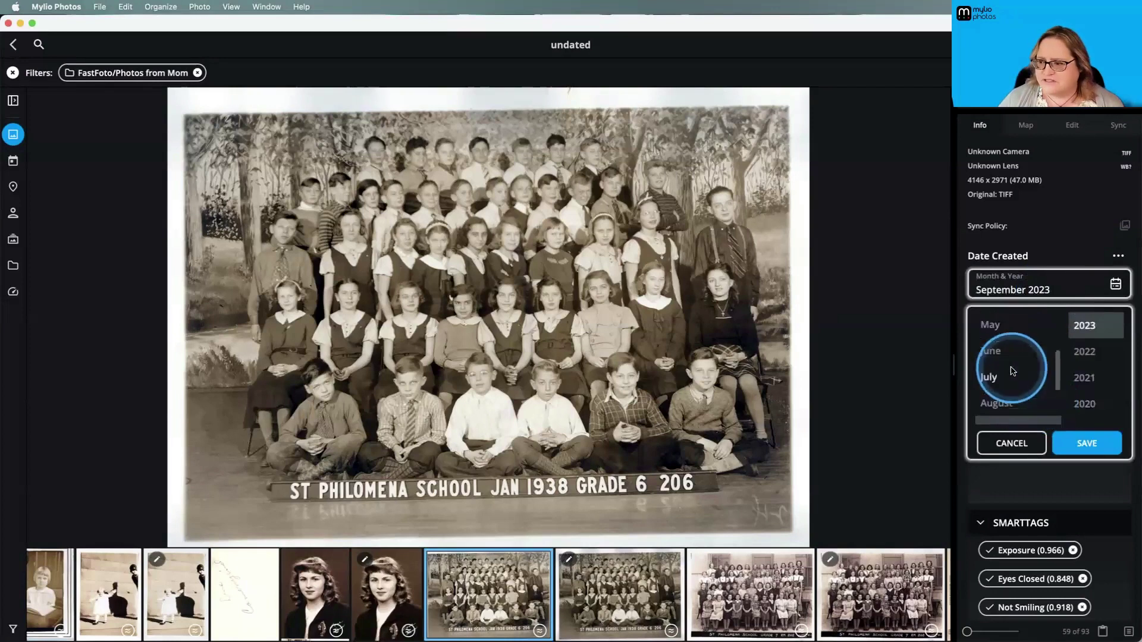
pyautogui.click(997, 337)
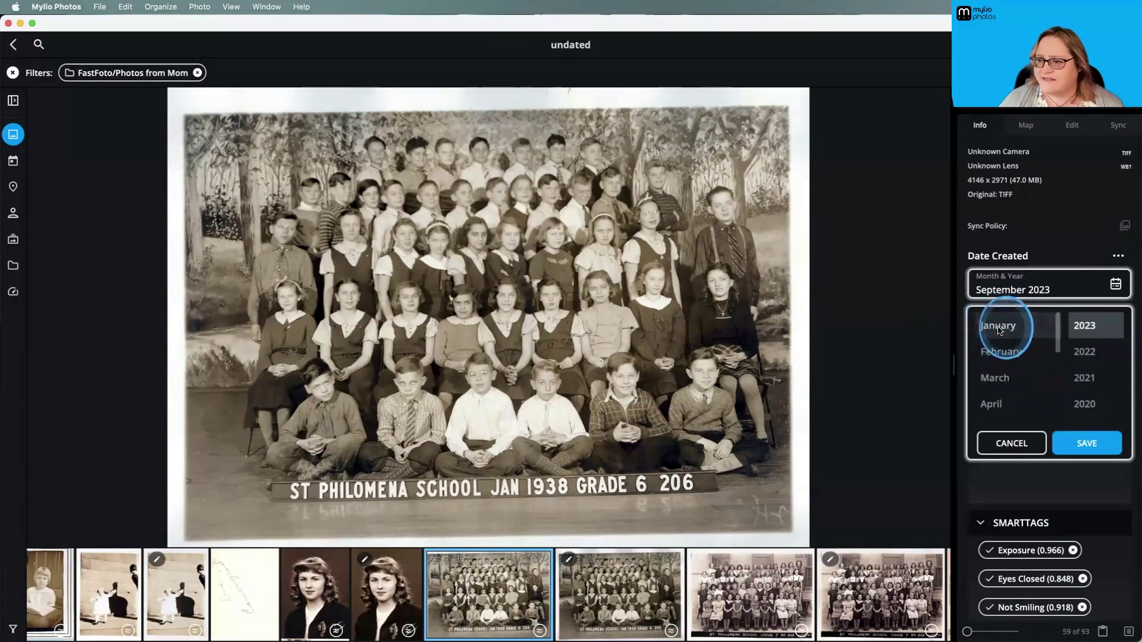
pyautogui.click(1084, 378)
pyautogui.scroll(-6, 1084, 380)
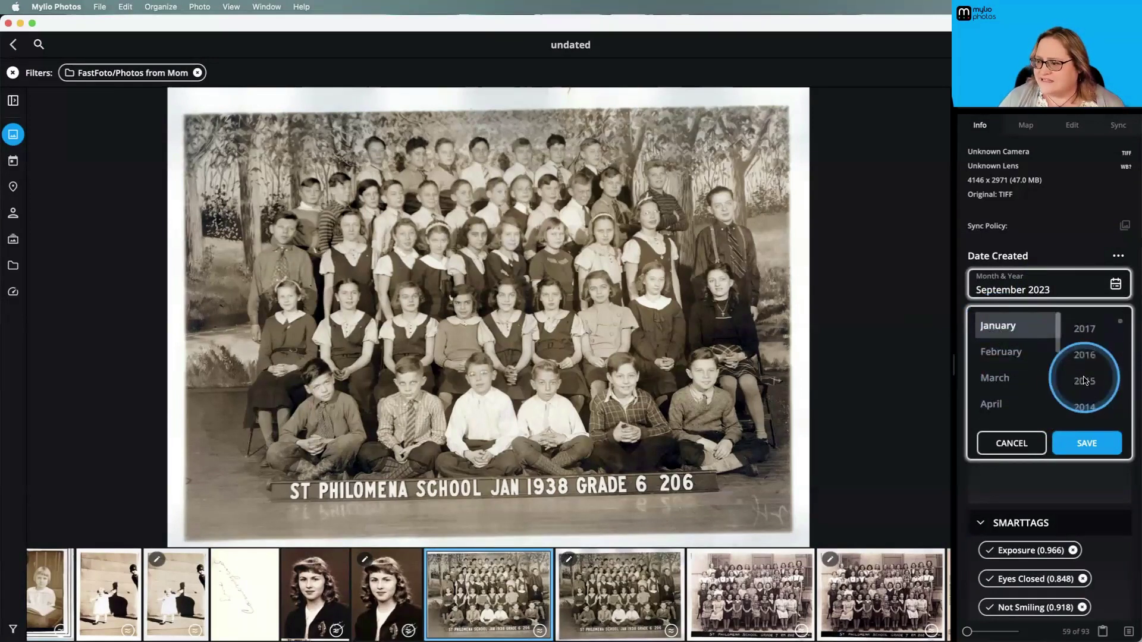
pyautogui.scroll(-20, 1085, 381)
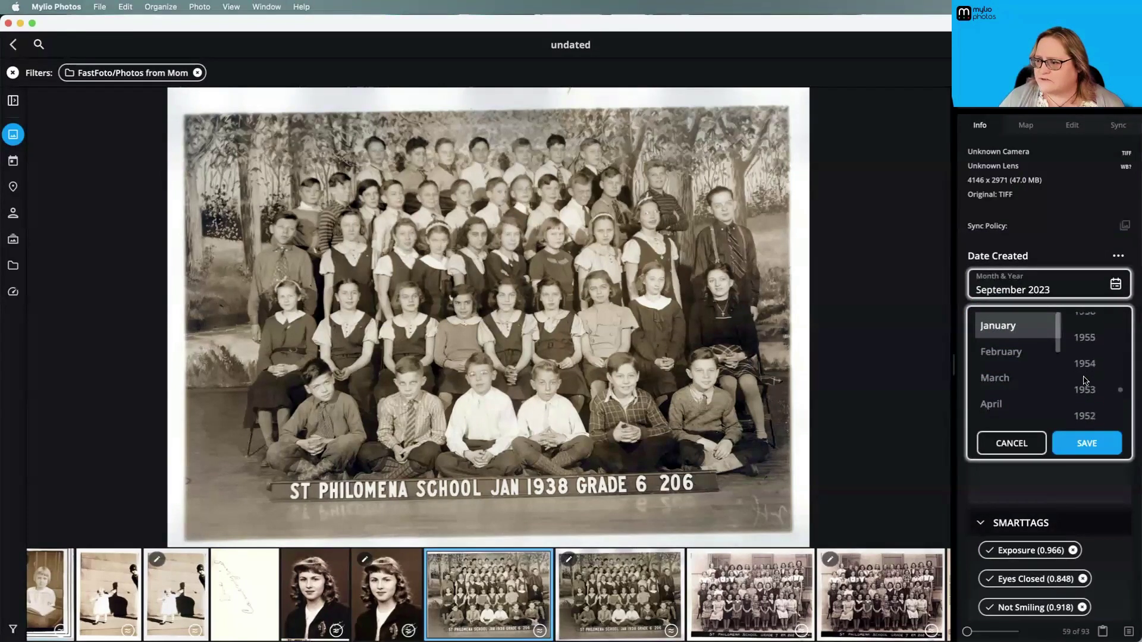
pyautogui.scroll(-5, 1085, 381)
pyautogui.scroll(5, 1084, 381)
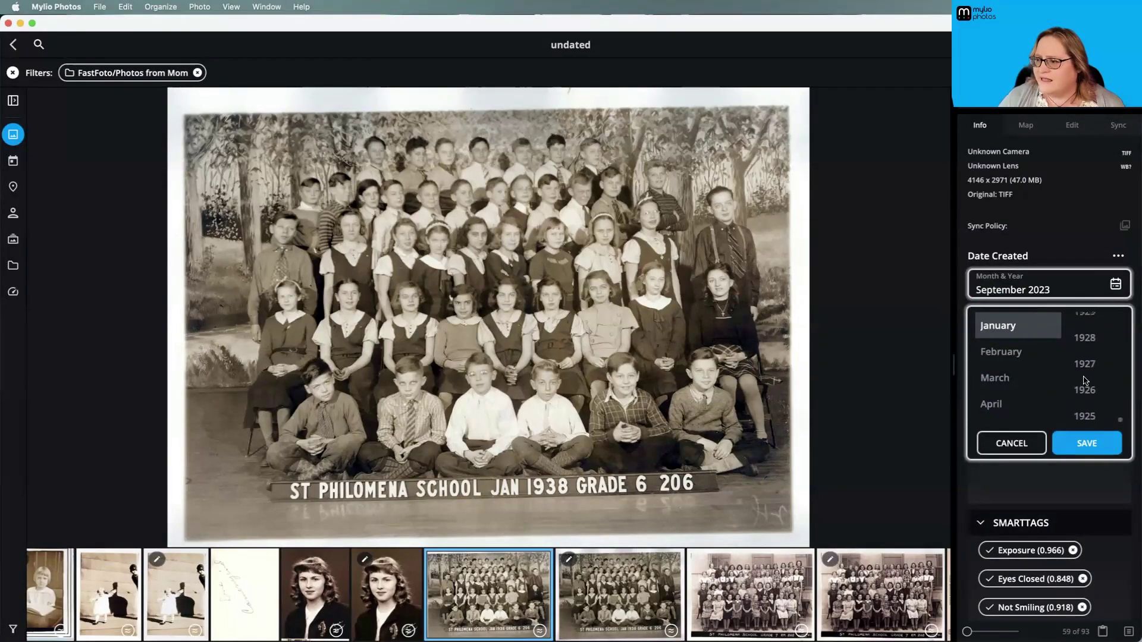
pyautogui.click(1086, 348)
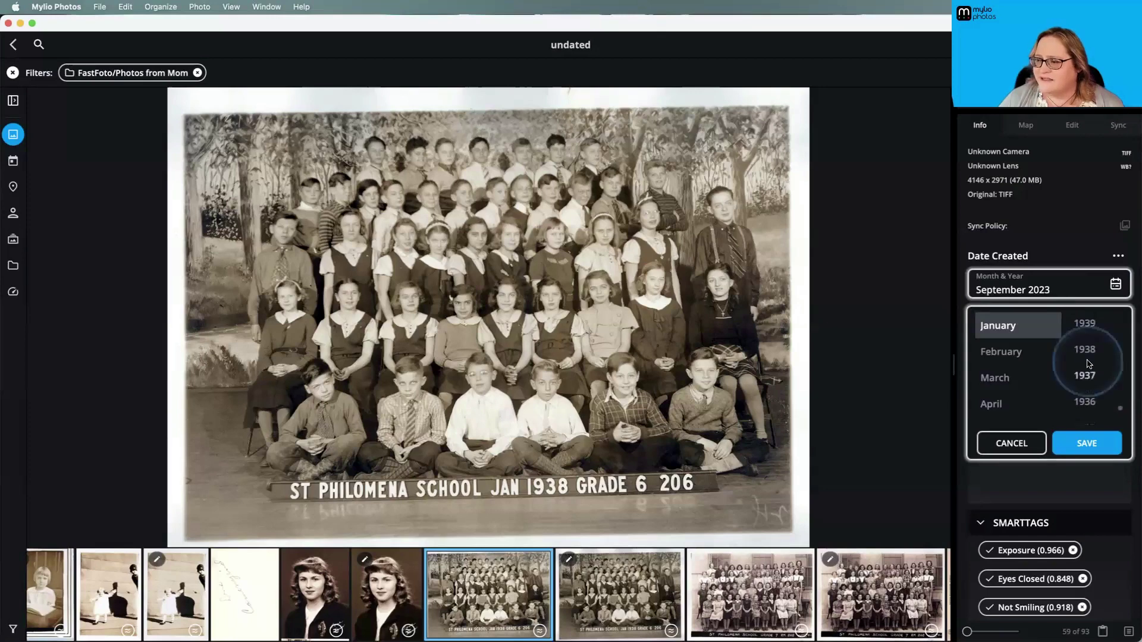
pyautogui.click(1087, 444)
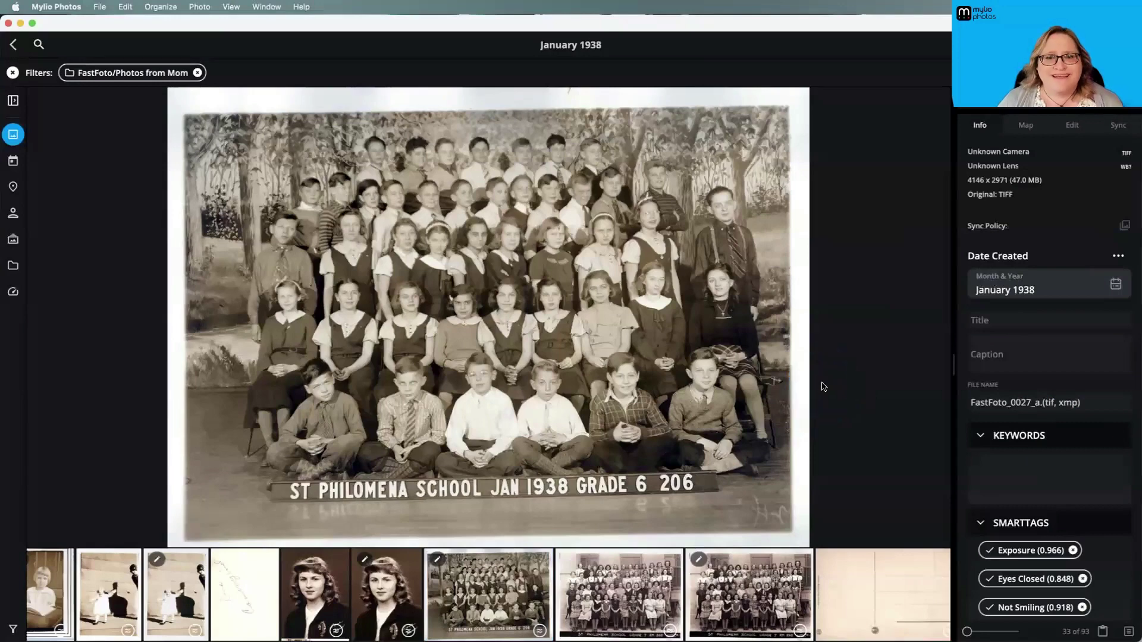
# - Open the St Philomena School Grade 7 class photo and save its Date Created as Year, 1939
pyautogui.click(627, 605)
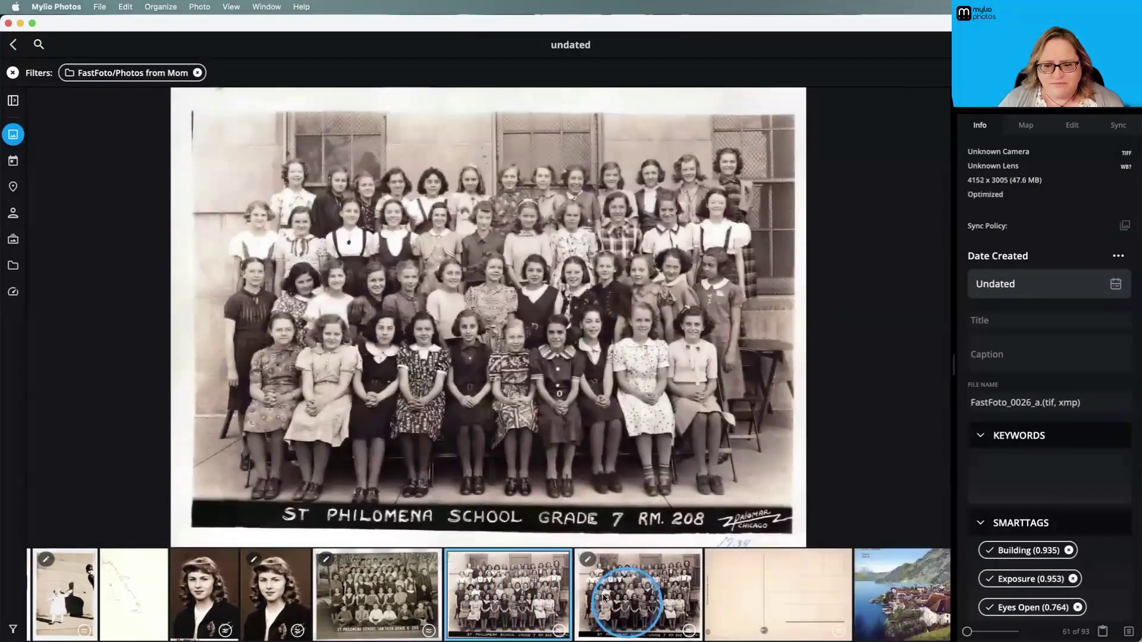
pyautogui.click(586, 475)
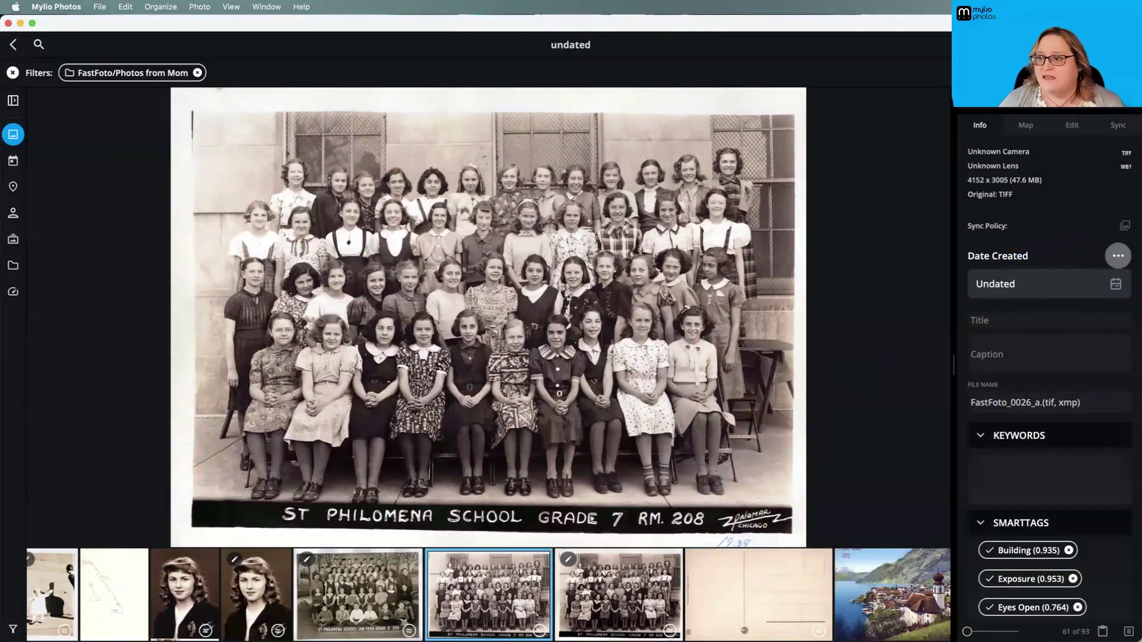
pyautogui.click(1117, 256)
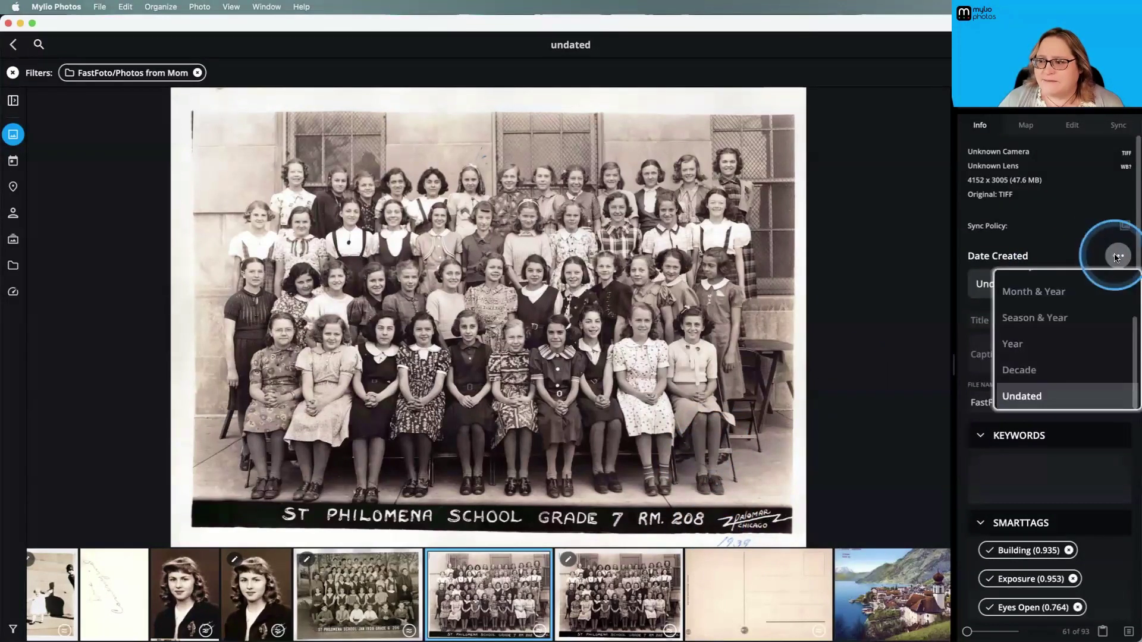
pyautogui.click(1018, 348)
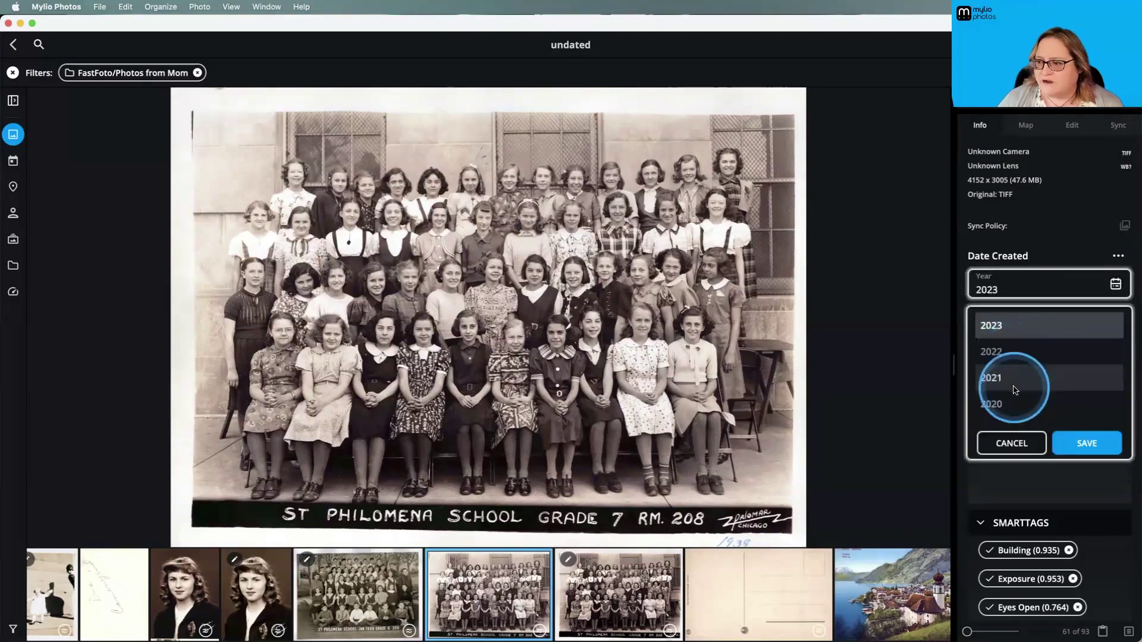
pyautogui.scroll(-20, 1015, 390)
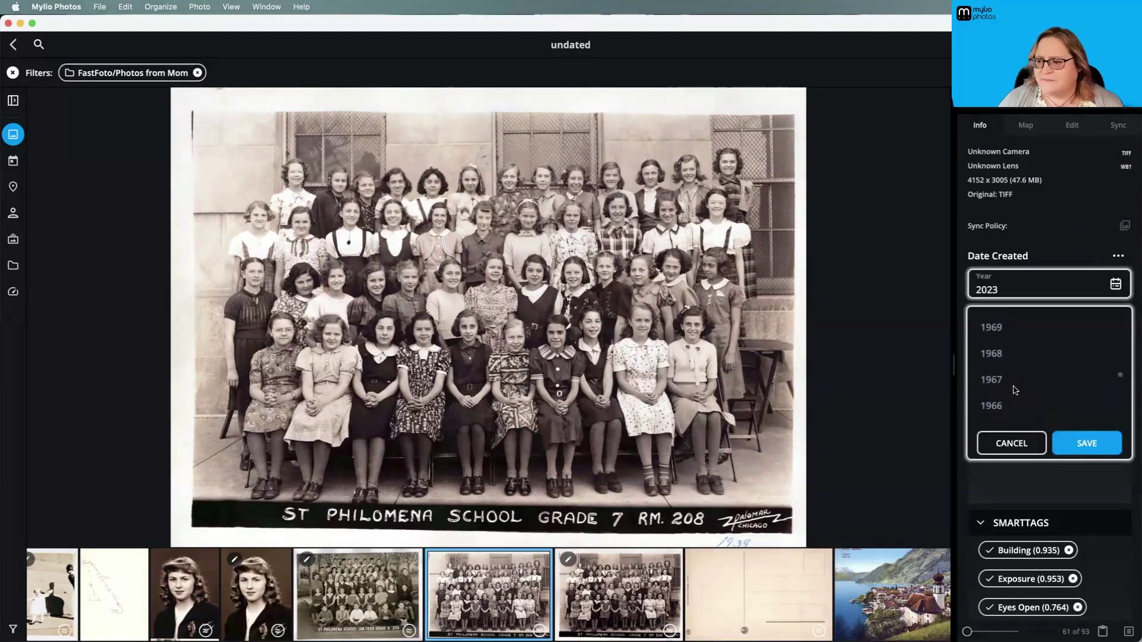
pyautogui.scroll(-12, 1015, 390)
pyautogui.scroll(-1, 1016, 390)
pyautogui.scroll(-1, 1016, 389)
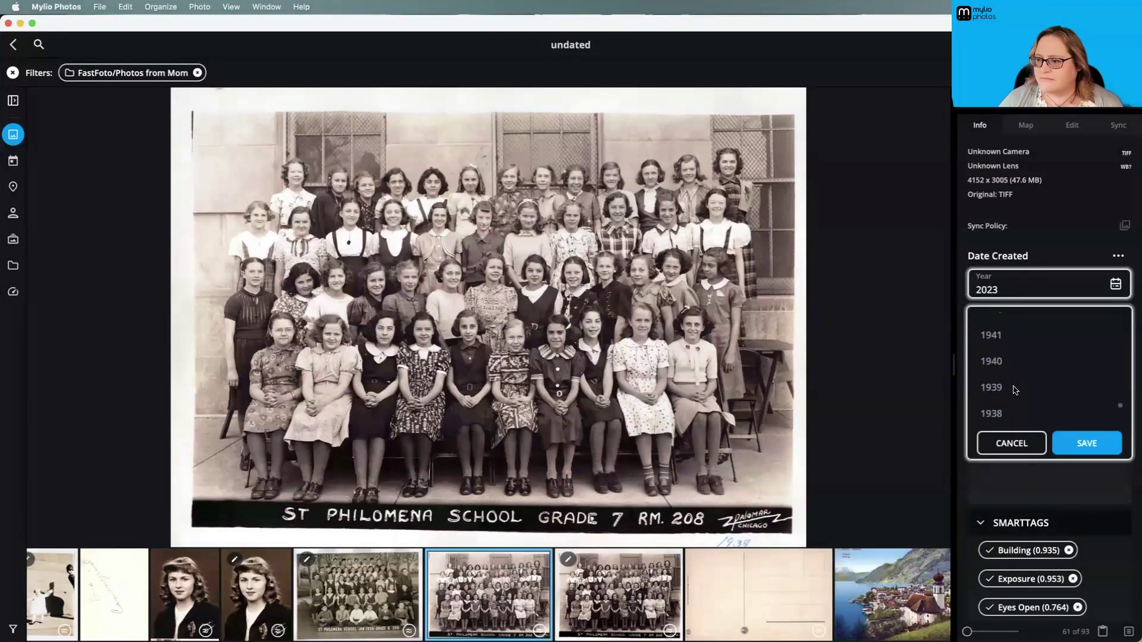
pyautogui.click(1002, 384)
pyautogui.click(1112, 454)
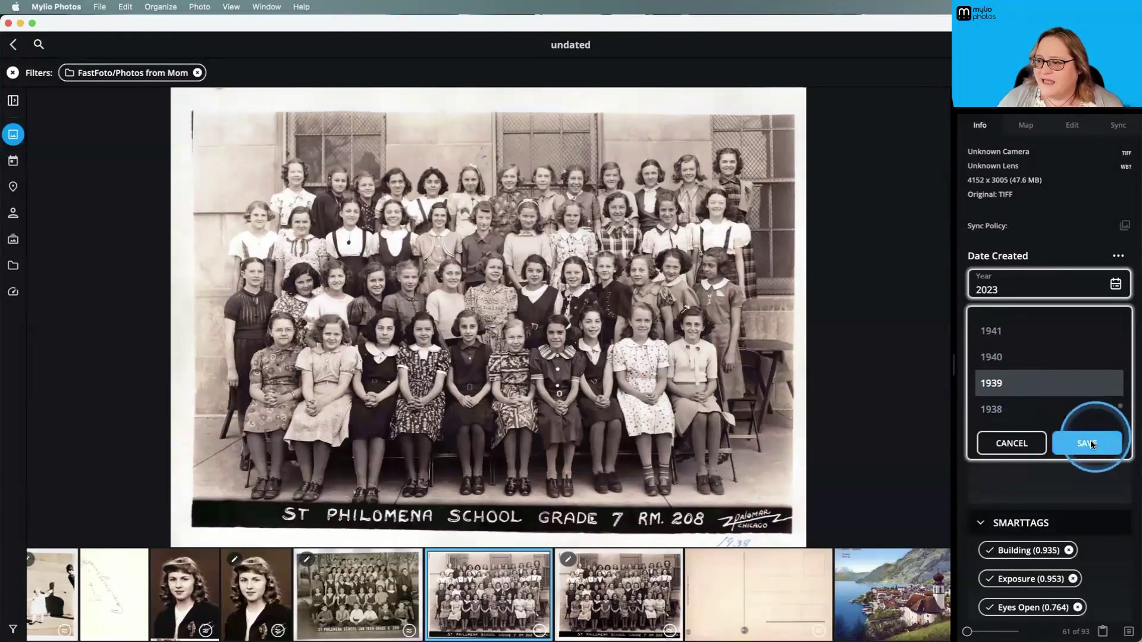
pyautogui.click(998, 305)
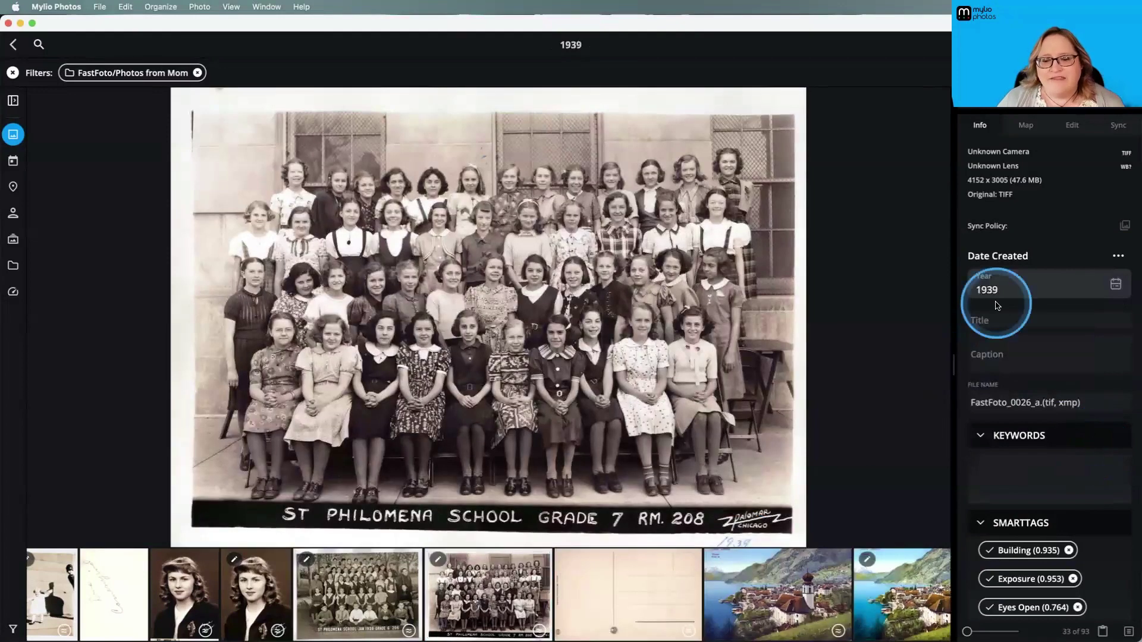
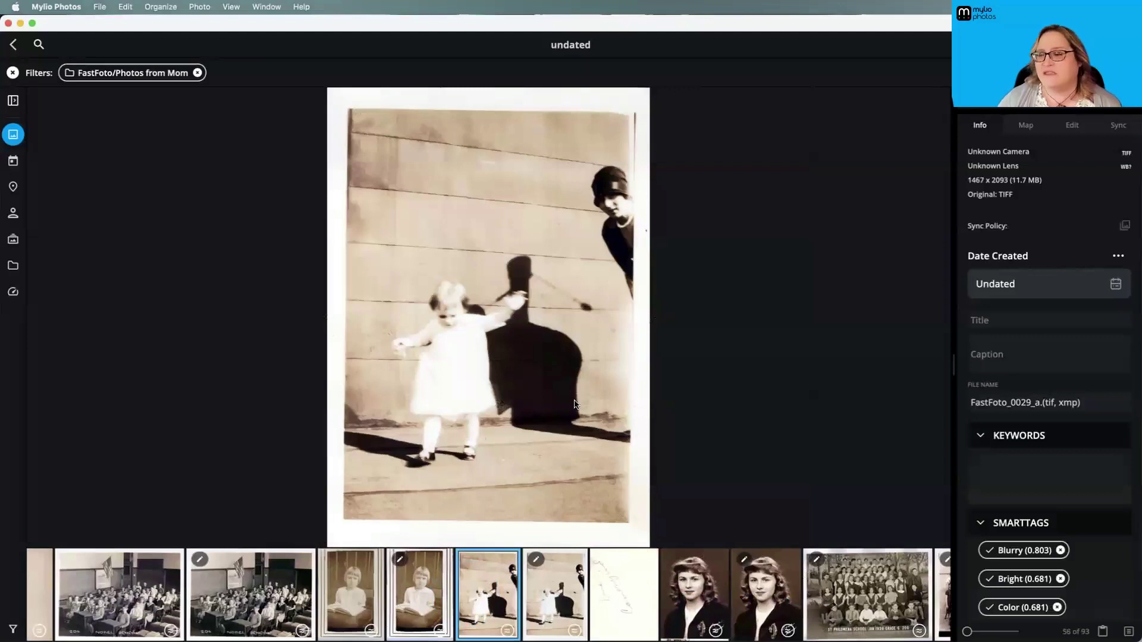
# - Save the Date Created of the toddler-and-shadow photo as Decade, 1920s
pyautogui.click(1117, 249)
pyautogui.click(1024, 374)
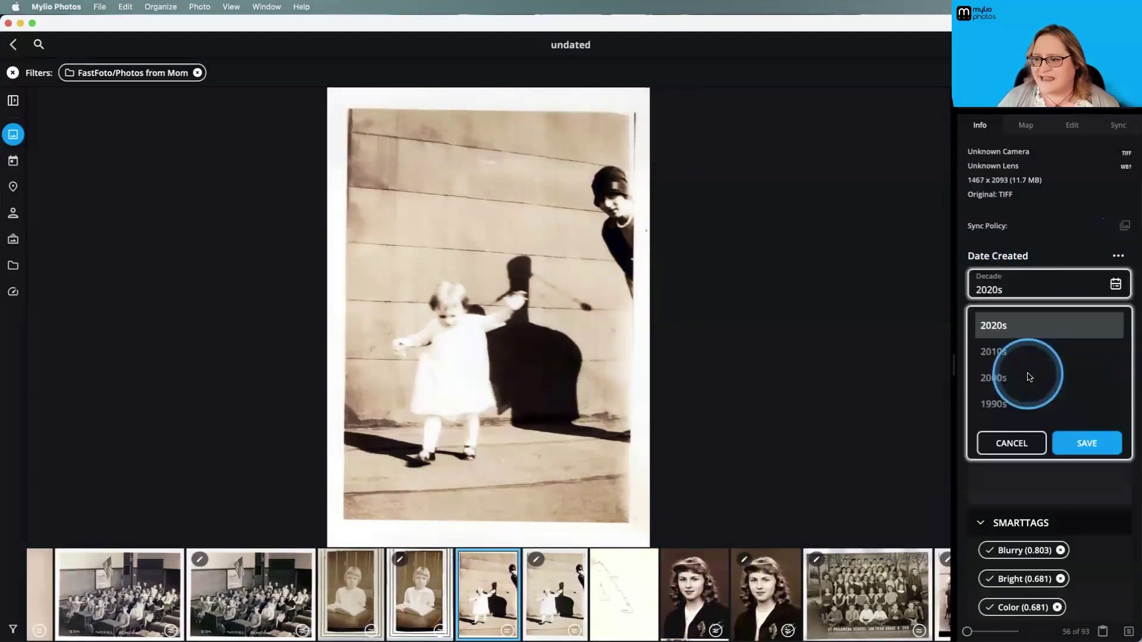
pyautogui.scroll(-7, 1030, 378)
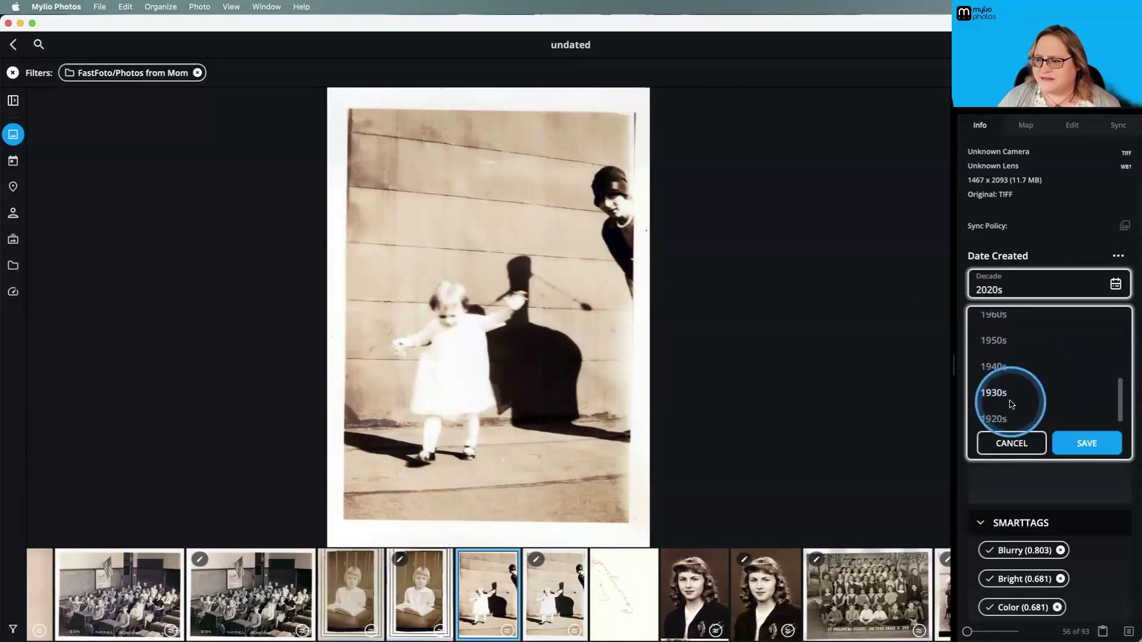
pyautogui.click(1003, 405)
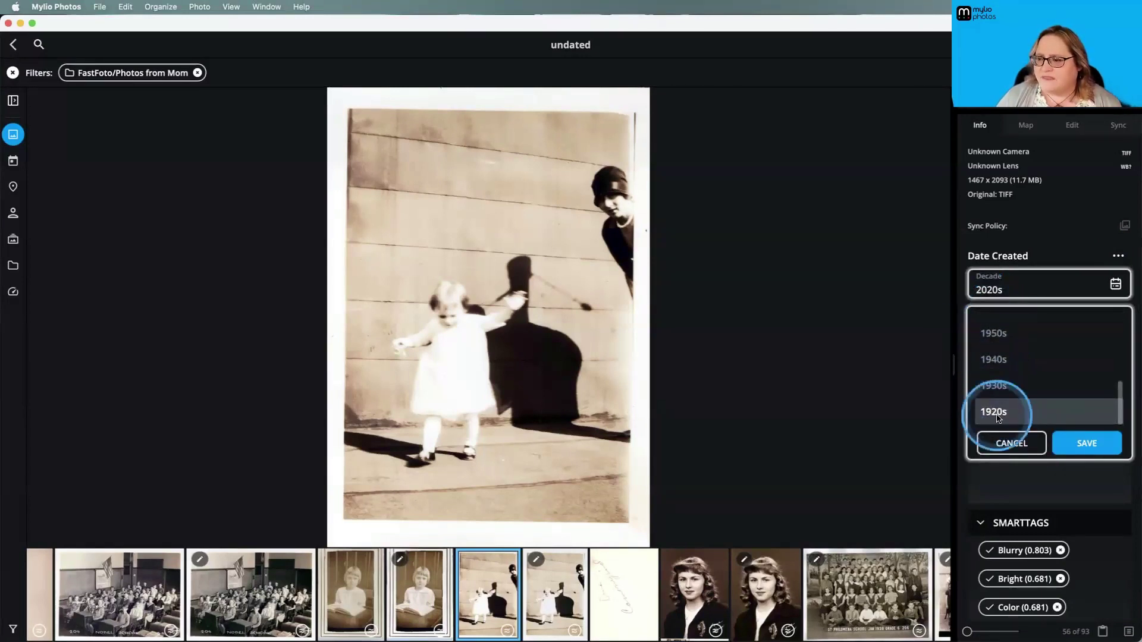
pyautogui.click(998, 414)
pyautogui.click(1080, 440)
# - Overwrite the decade directly in the toddler photo's Date Created value with 1860s, without saving it
pyautogui.click(993, 296)
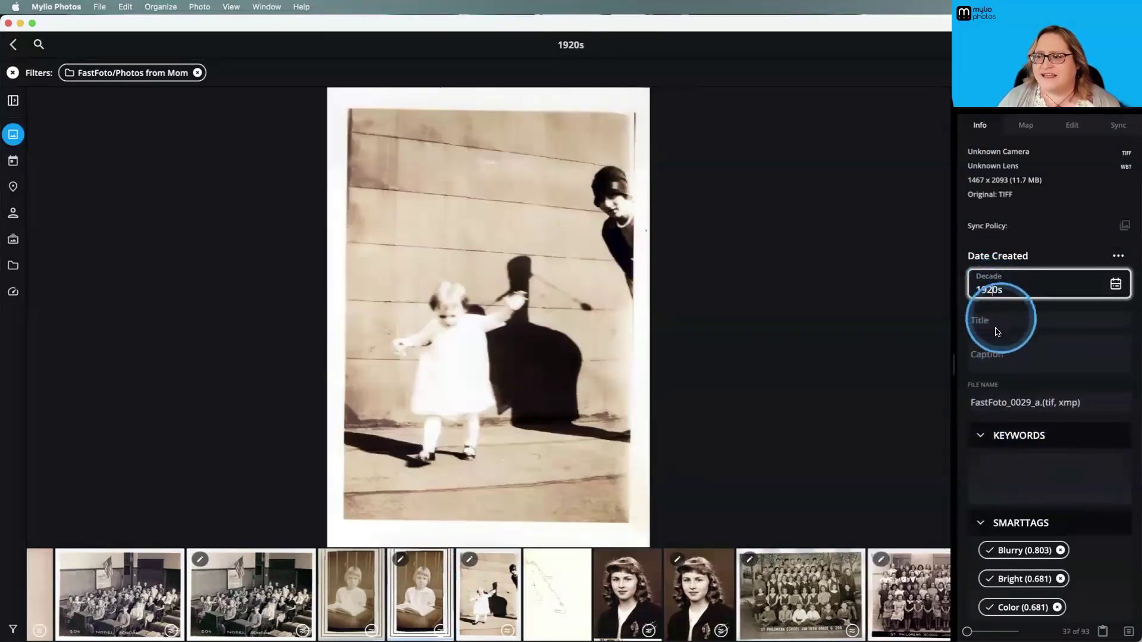
pyautogui.click(946, 379)
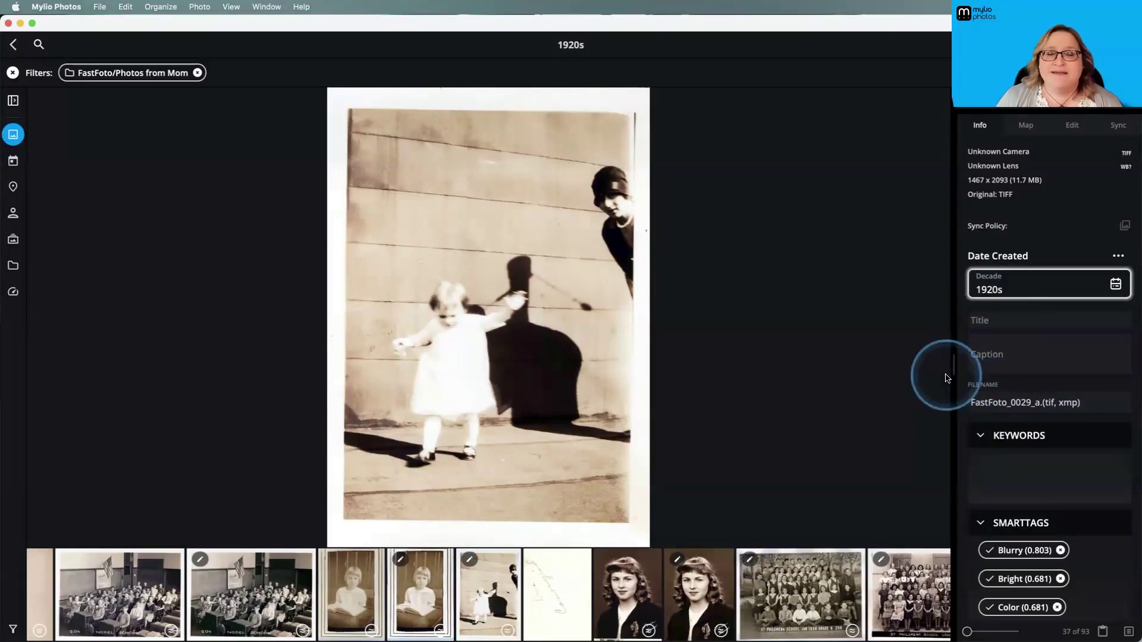
pyautogui.click(989, 290)
pyautogui.press('BackSpace')
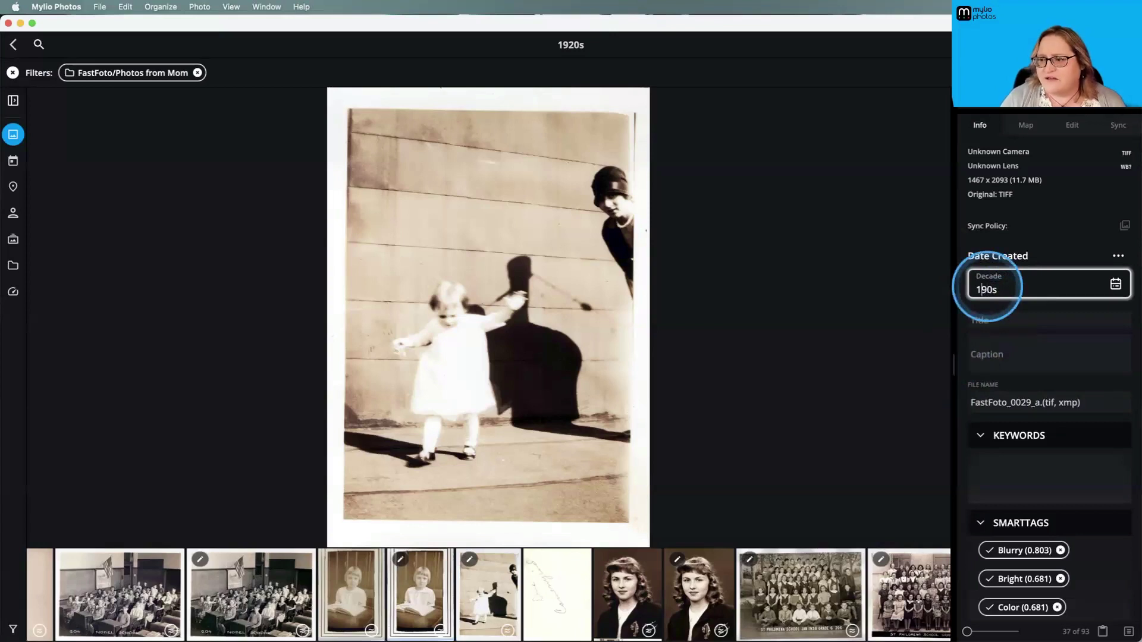
pyautogui.press('Delete')
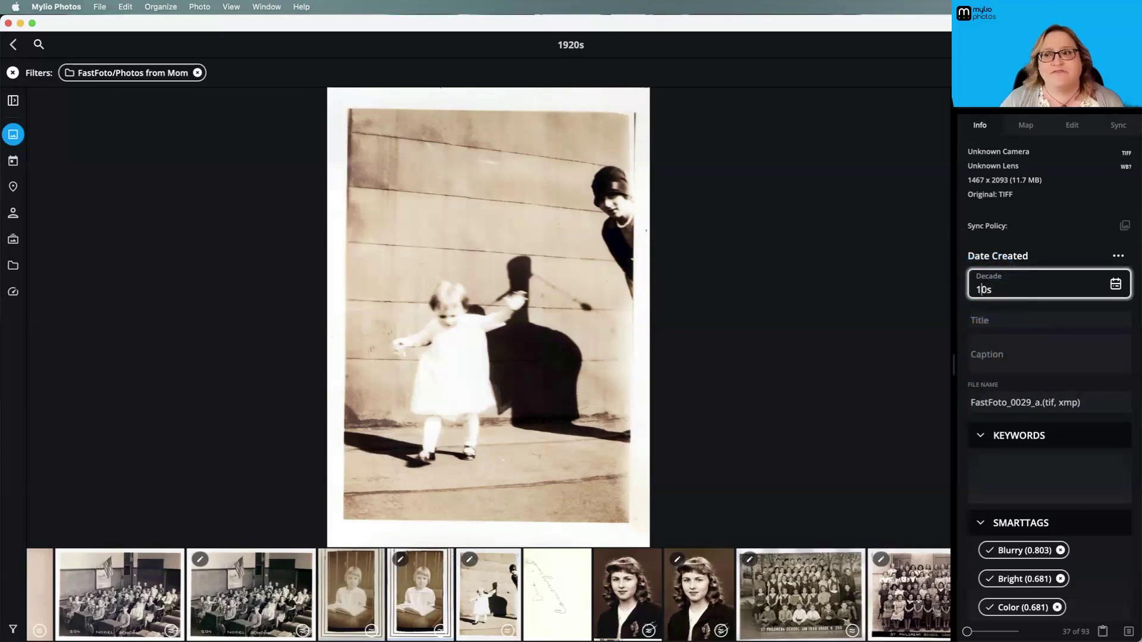
pyautogui.write('86')
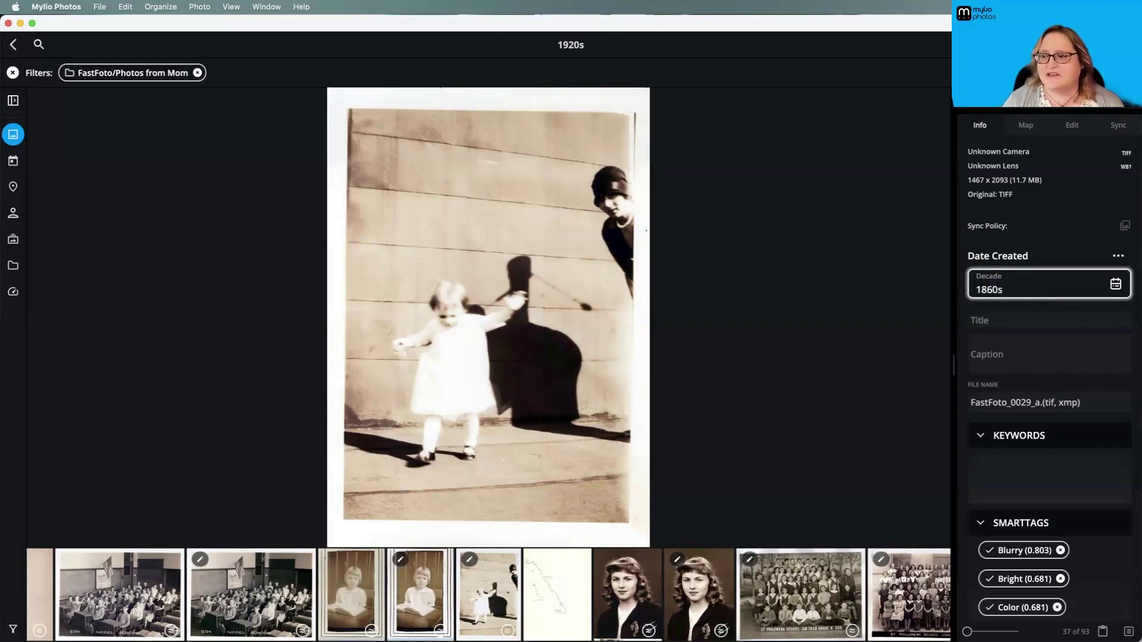
# - Put the toddler photo's decade value back to 1920s and leave the date entry
pyautogui.press('BackSpace')
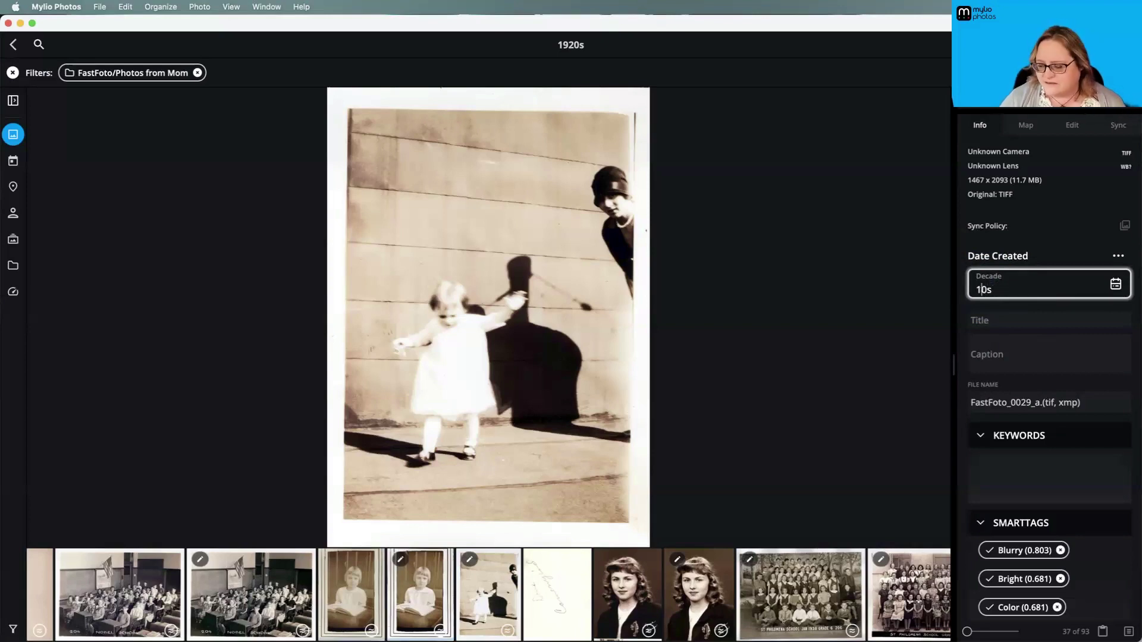
pyautogui.press('BackSpace')
pyautogui.write('92')
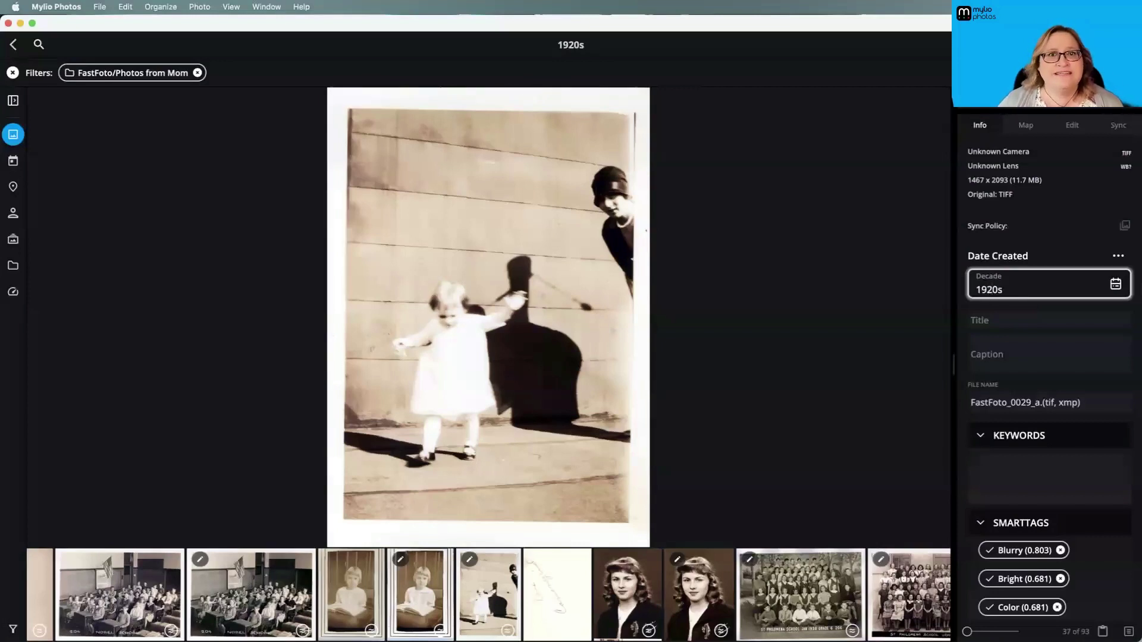
pyautogui.press('Return')
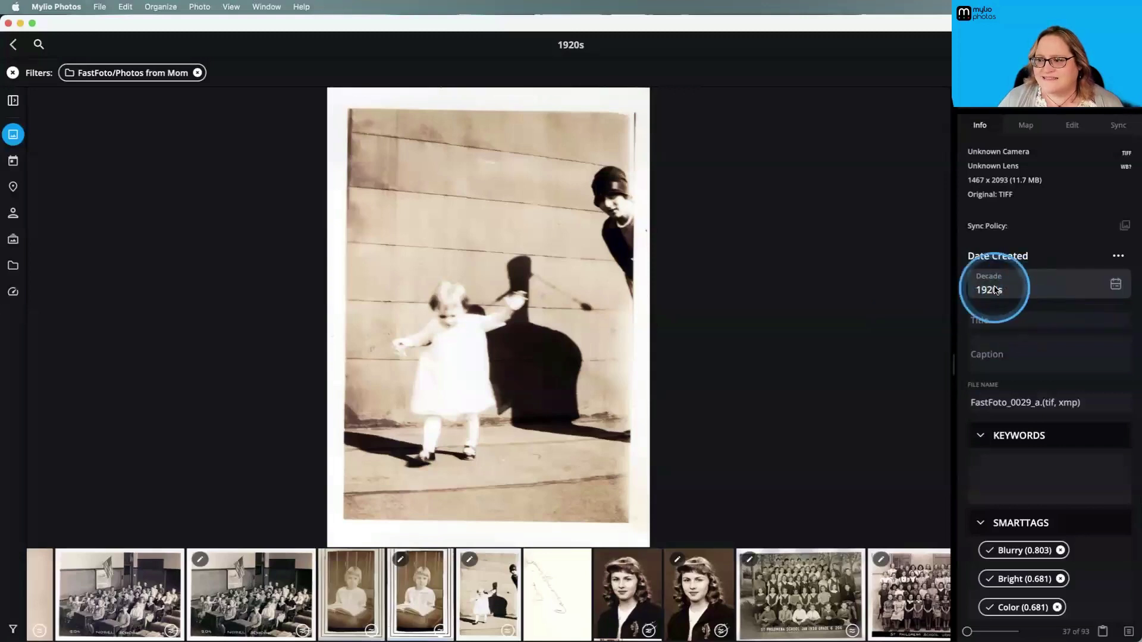
pyautogui.doubleClick(1007, 293)
pyautogui.press('Return')
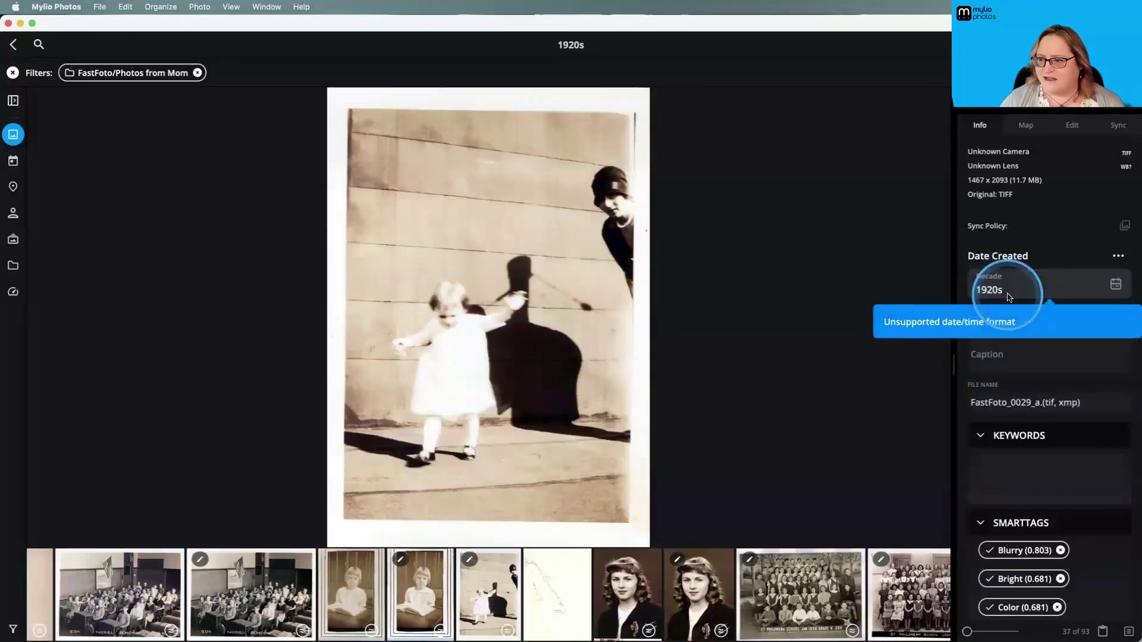
pyautogui.click(863, 283)
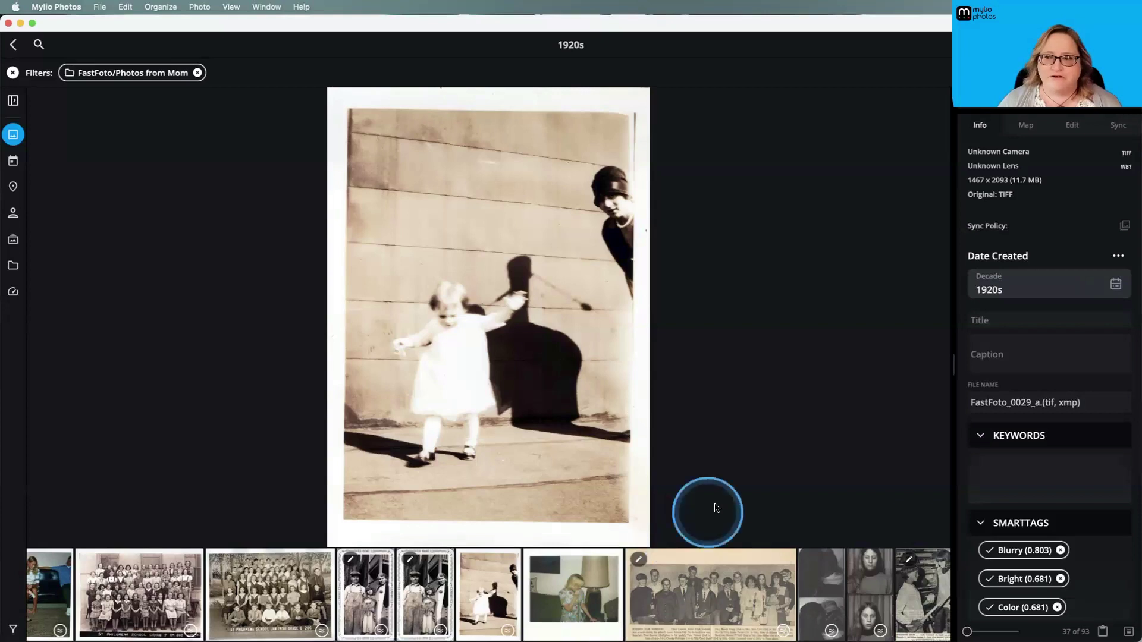
# - Examine the Timestamp format's calendar and time choices for the toddler photo's Date Created, and dismiss them without saving
pyautogui.click(1123, 257)
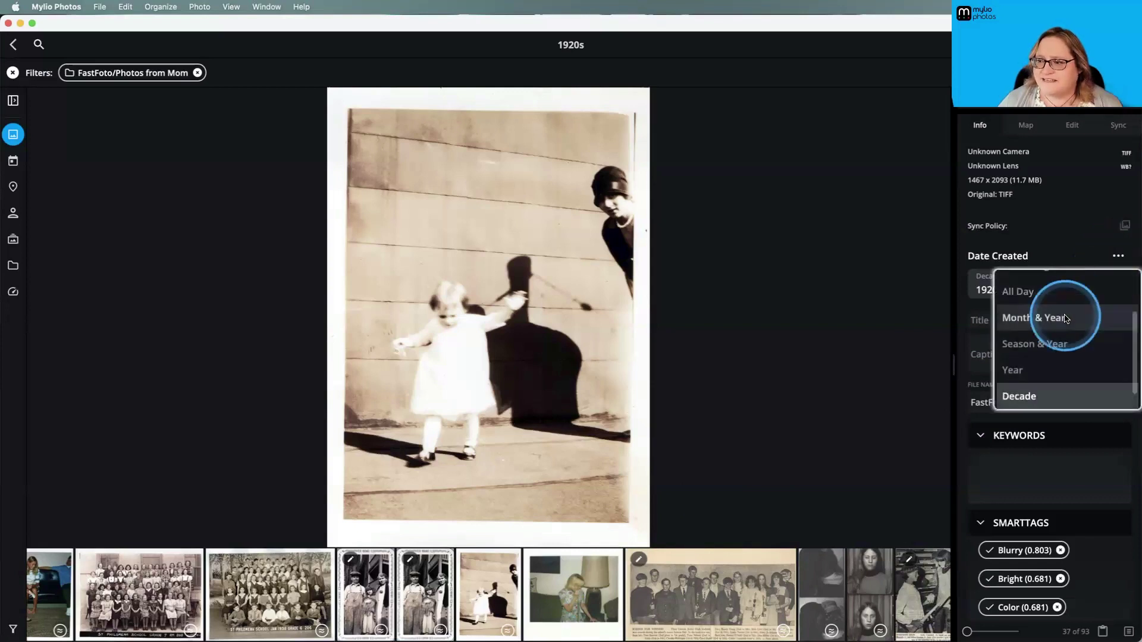
pyautogui.scroll(3, 1066, 319)
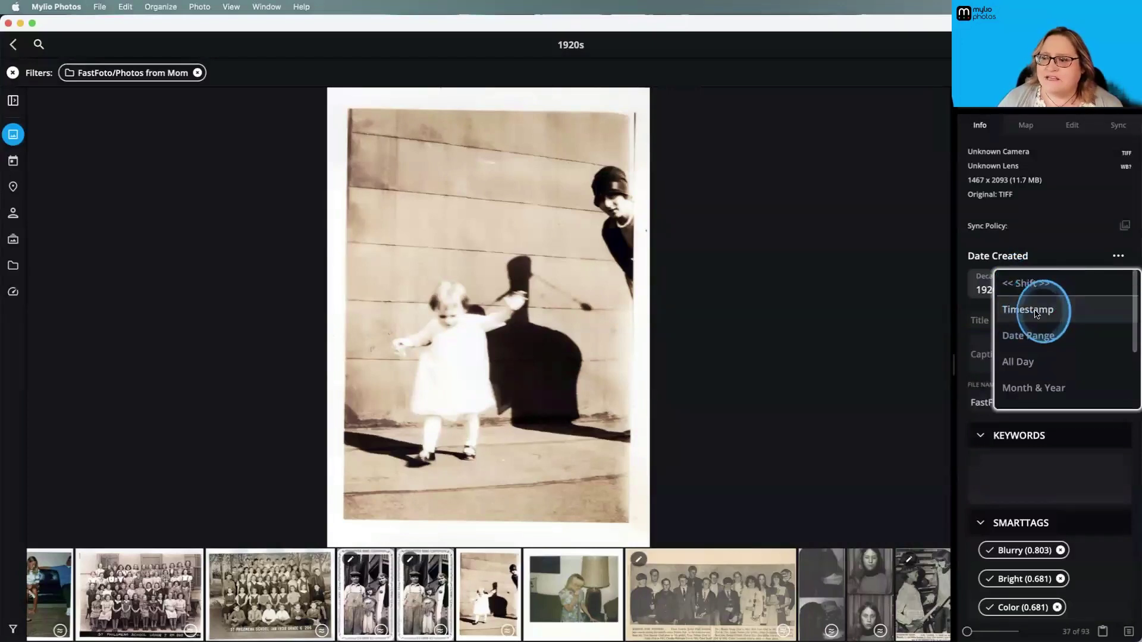
pyautogui.click(1036, 310)
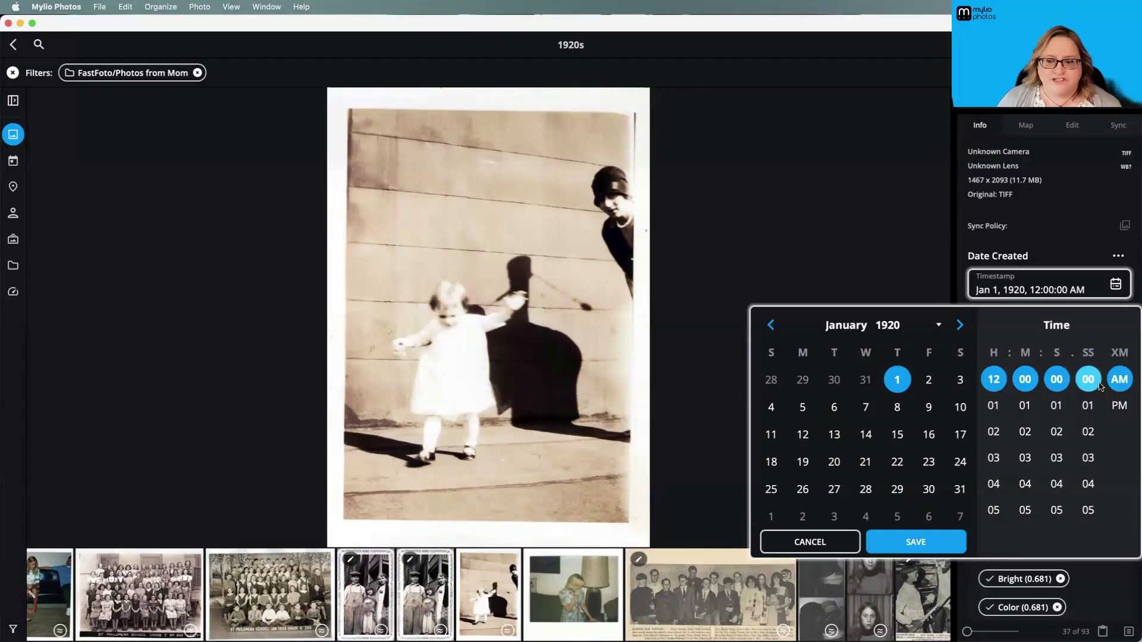
pyautogui.click(873, 213)
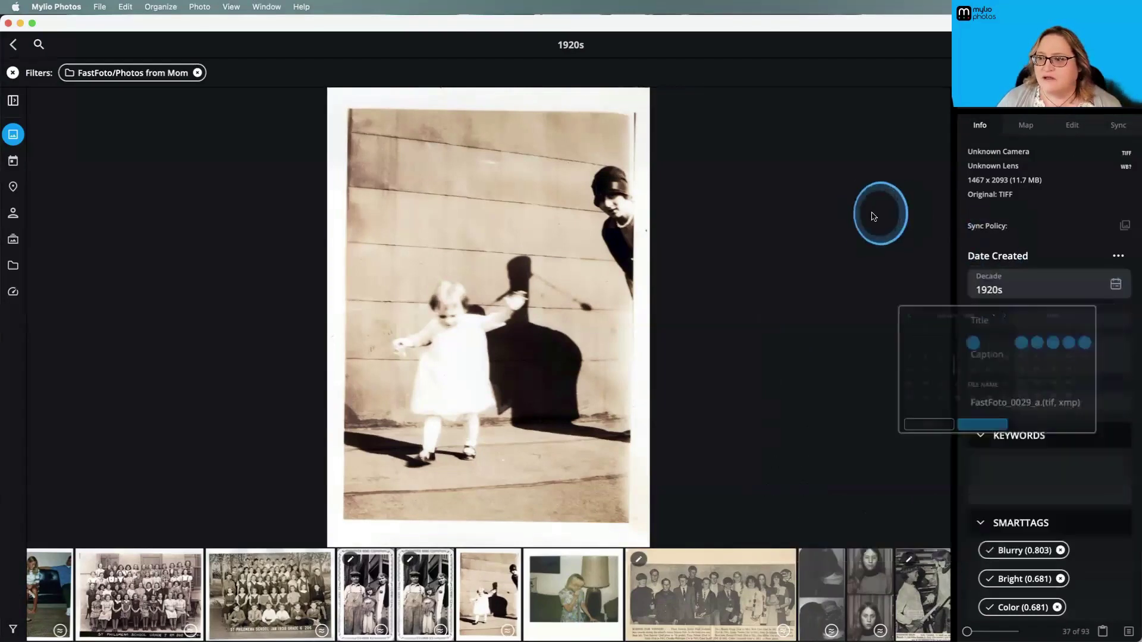
# - Examine the first day of each season in the LifeCalendar Seasons settings, and close the settings
pyautogui.click(1117, 256)
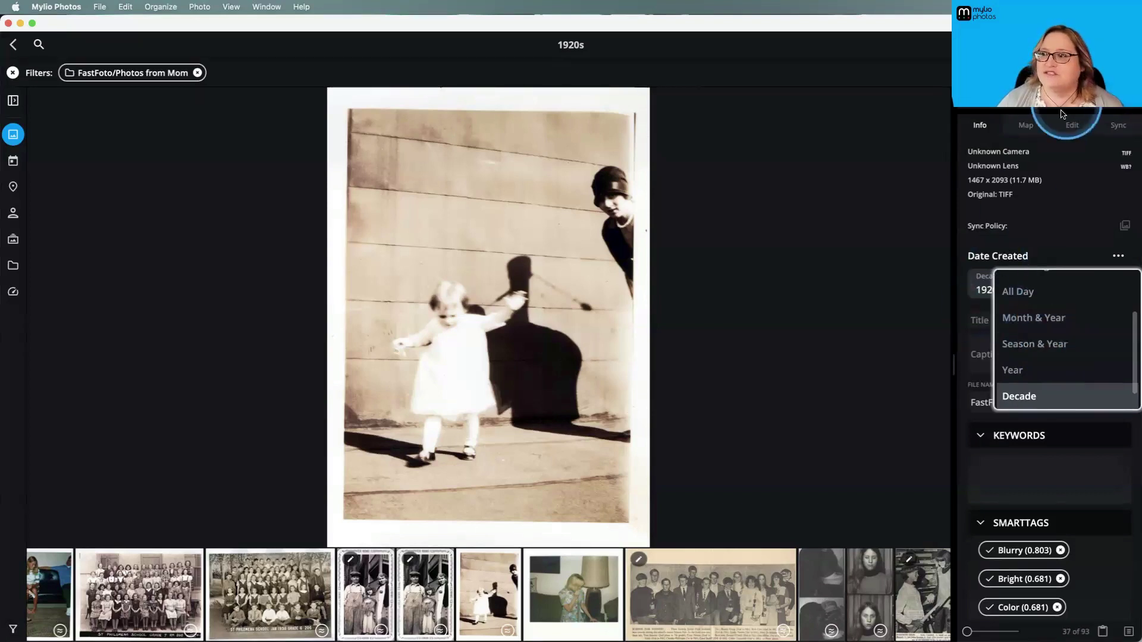
pyautogui.press('Escape')
pyautogui.click(1119, 44)
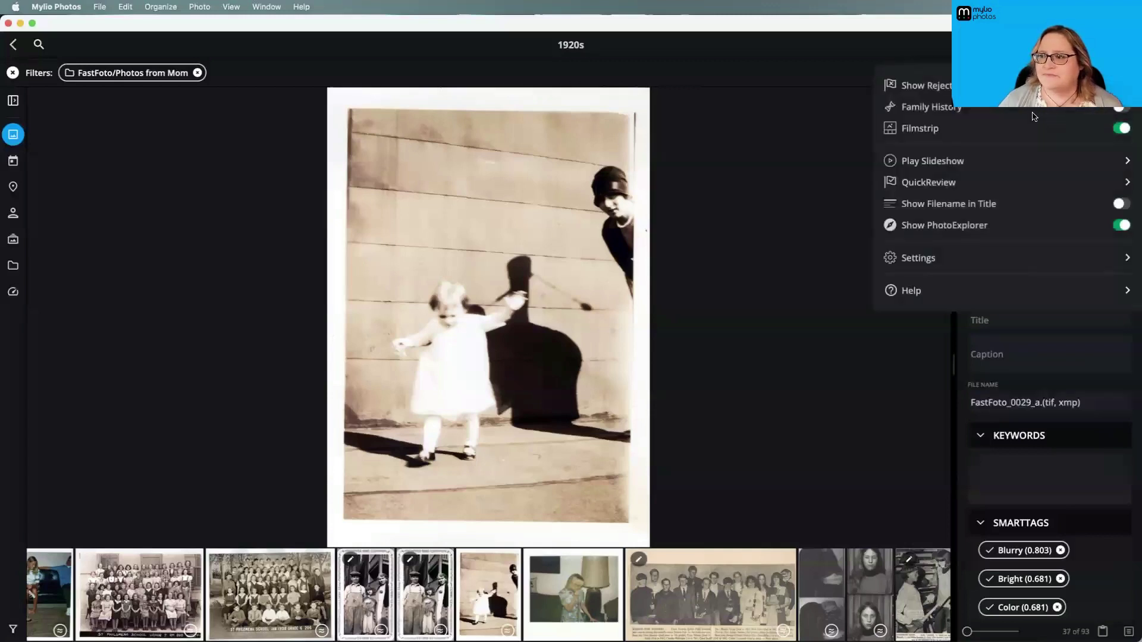
pyautogui.click(907, 258)
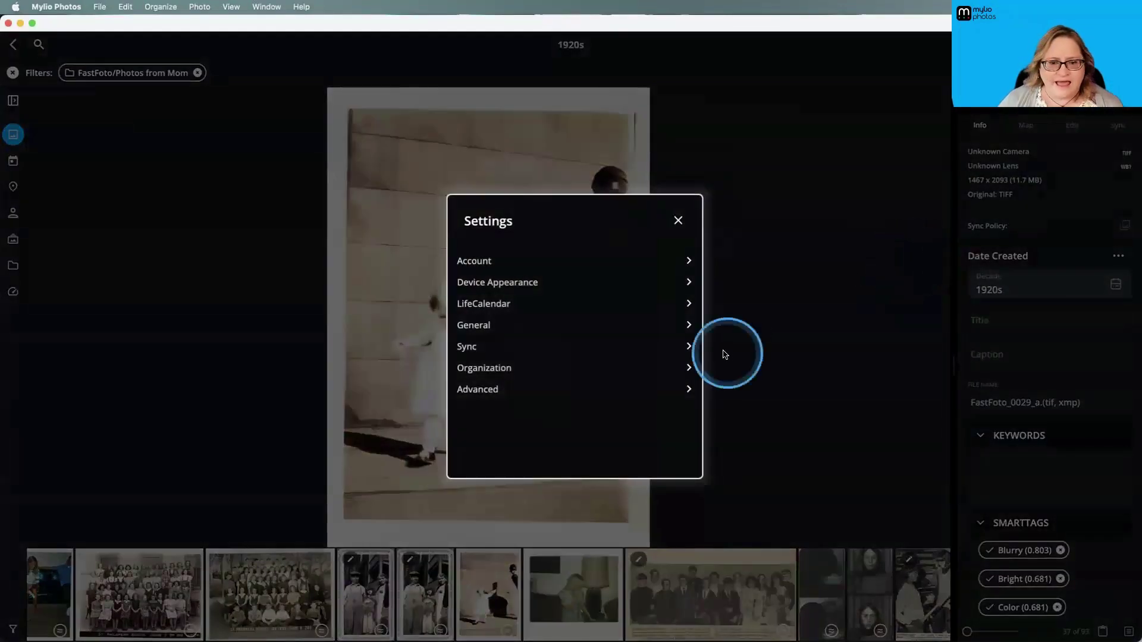
pyautogui.click(499, 305)
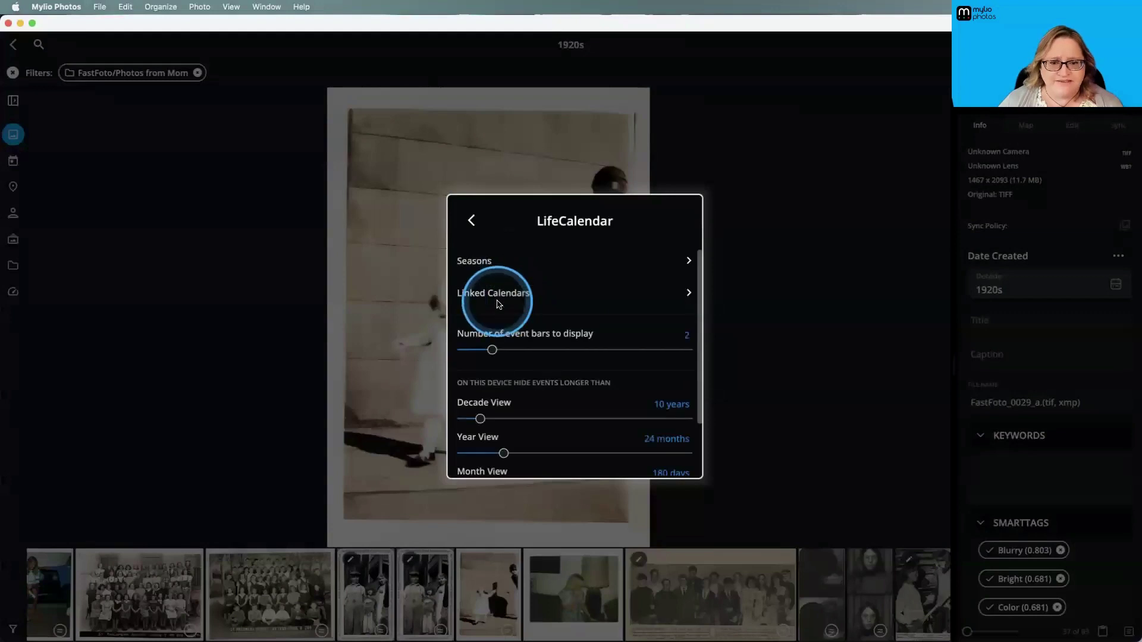
pyautogui.click(468, 262)
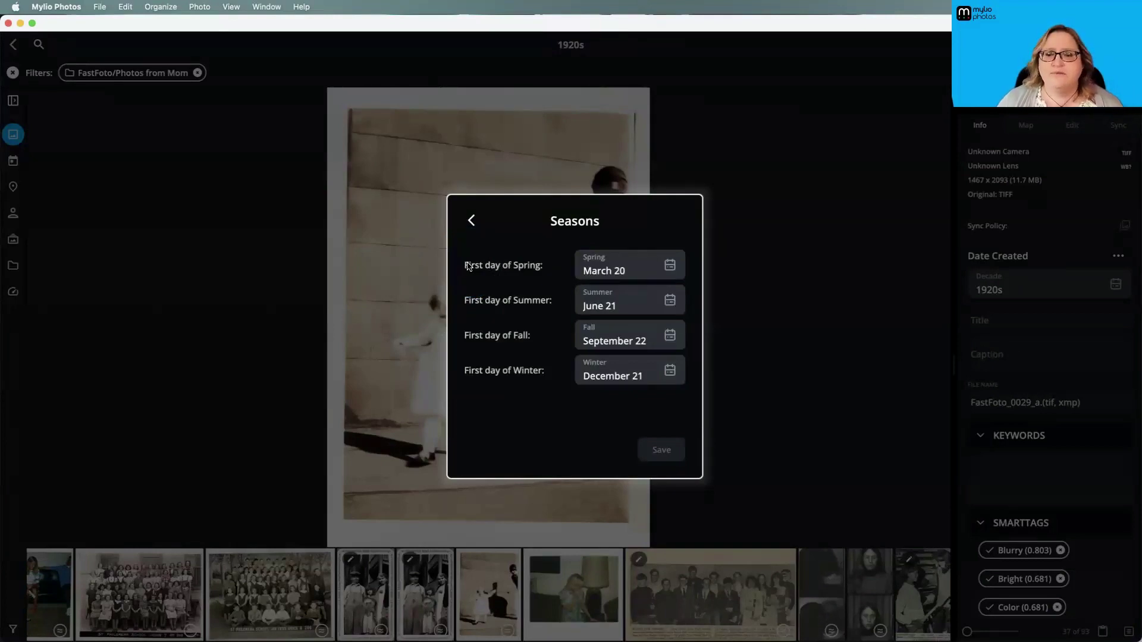
pyautogui.click(472, 222)
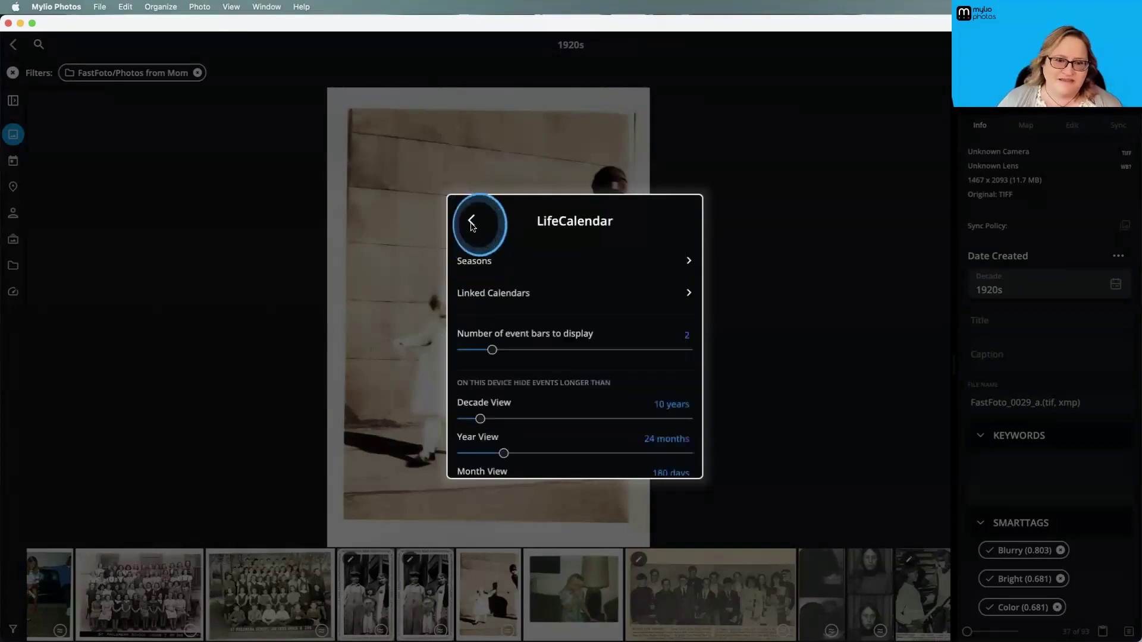
pyautogui.click(472, 223)
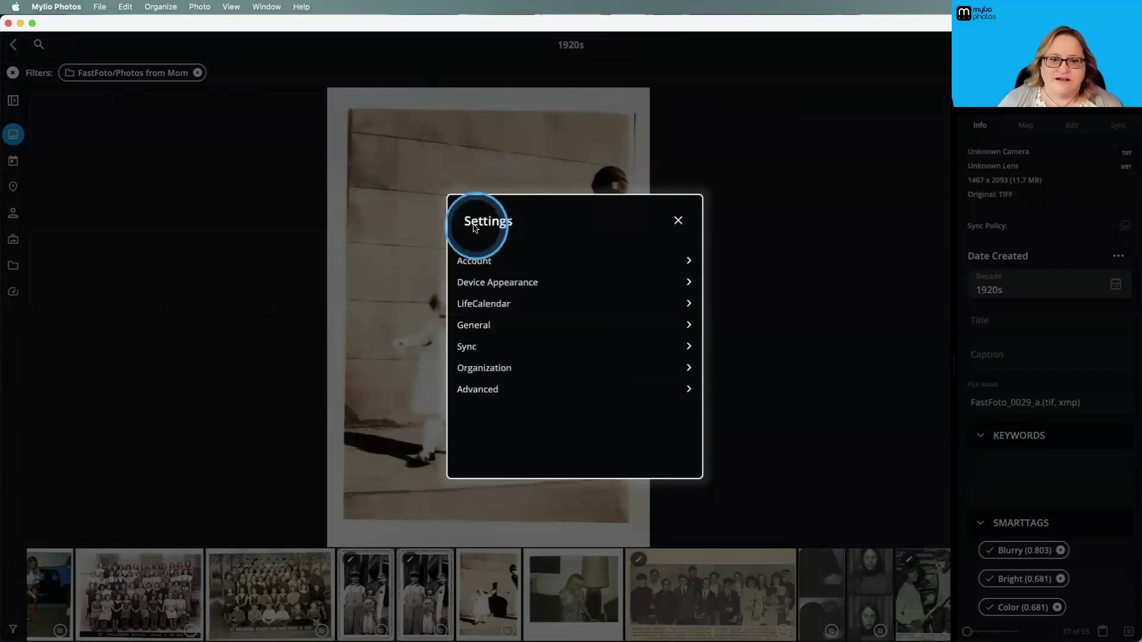
pyautogui.click(677, 221)
# - Examine the available Date Created formats for the toddler photo, from Shift to Undated, and dismiss the list without choosing one
pyautogui.click(1117, 256)
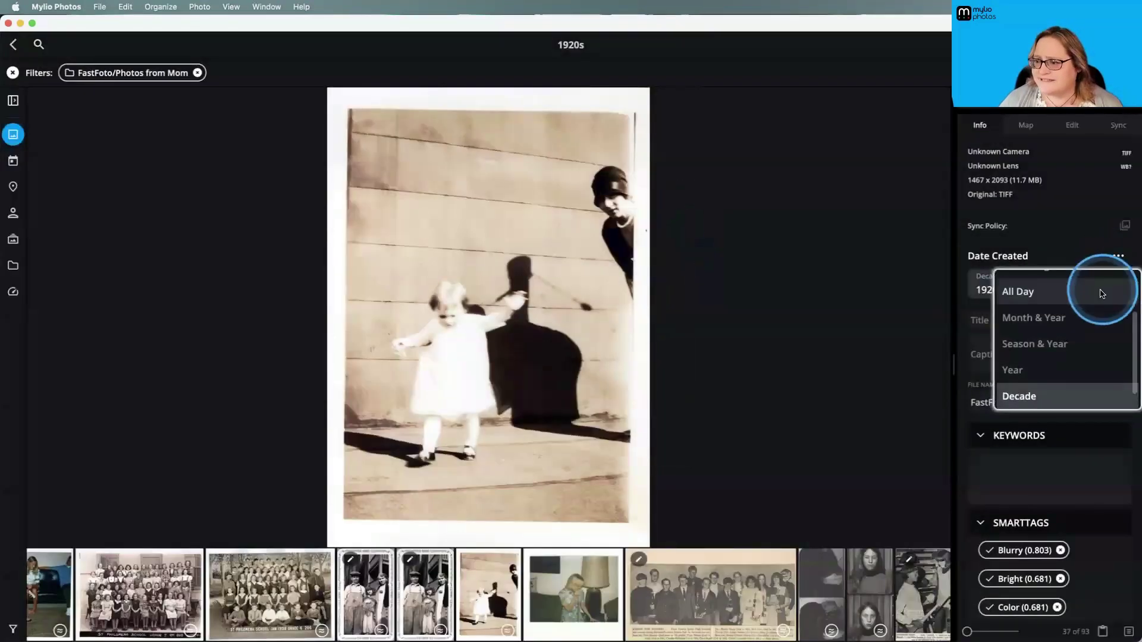
pyautogui.scroll(-1, 1068, 328)
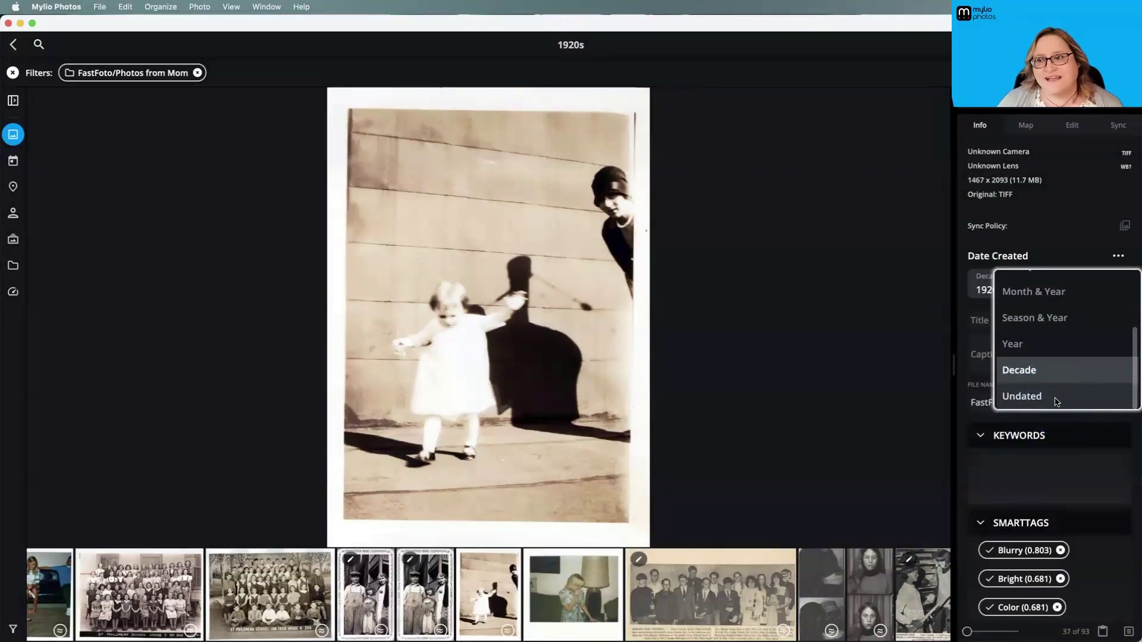
pyautogui.scroll(1, 1055, 402)
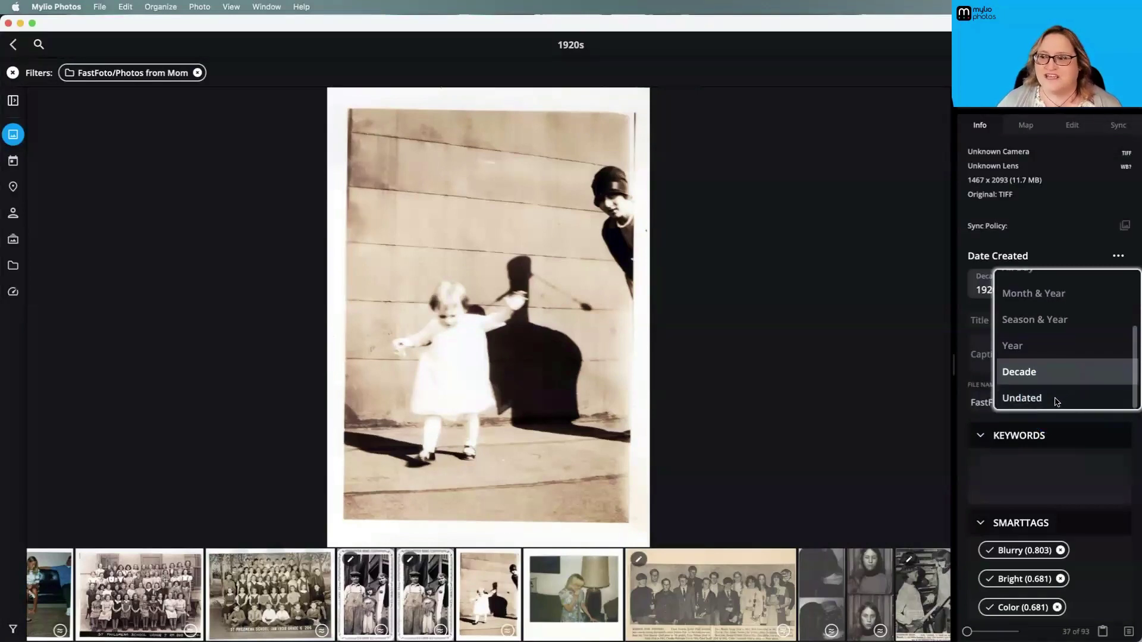
pyautogui.scroll(4, 1057, 400)
pyautogui.click(797, 357)
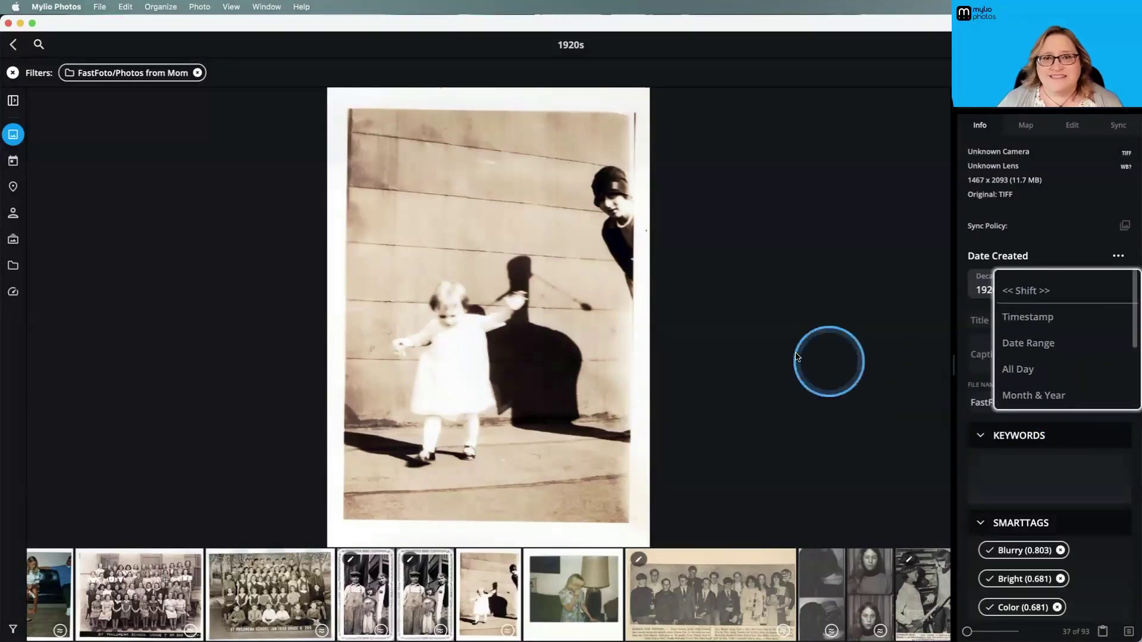
pyautogui.click(797, 357)
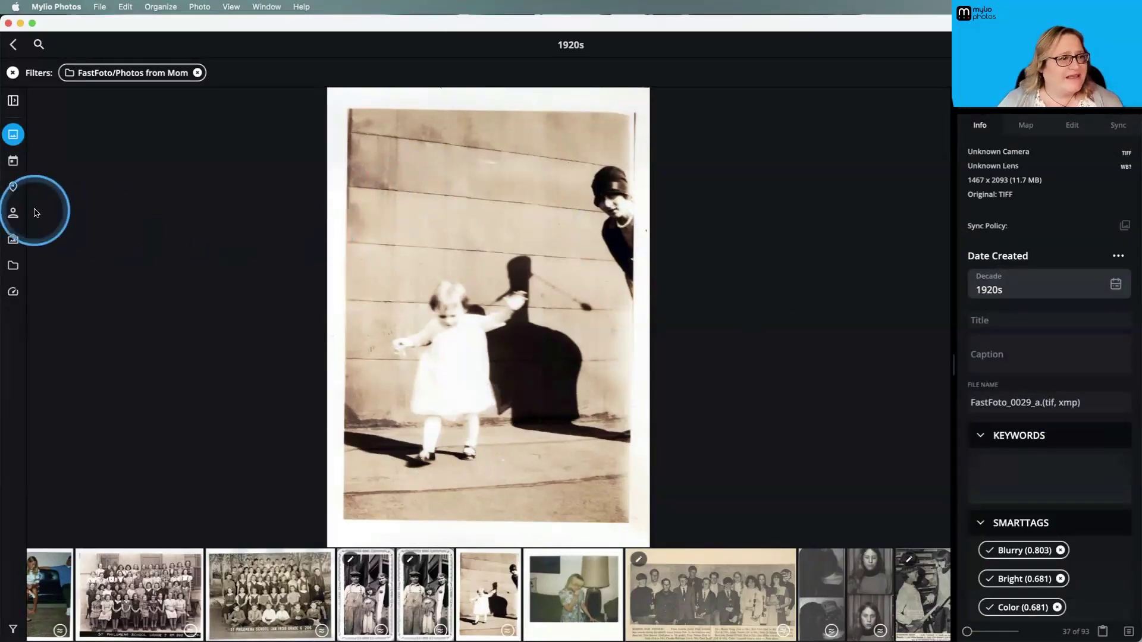
# - Browse the LifeCalendar's decades from the 1910s through the 1950s to see where the dated photos are placed
pyautogui.click(13, 161)
pyautogui.click(12, 158)
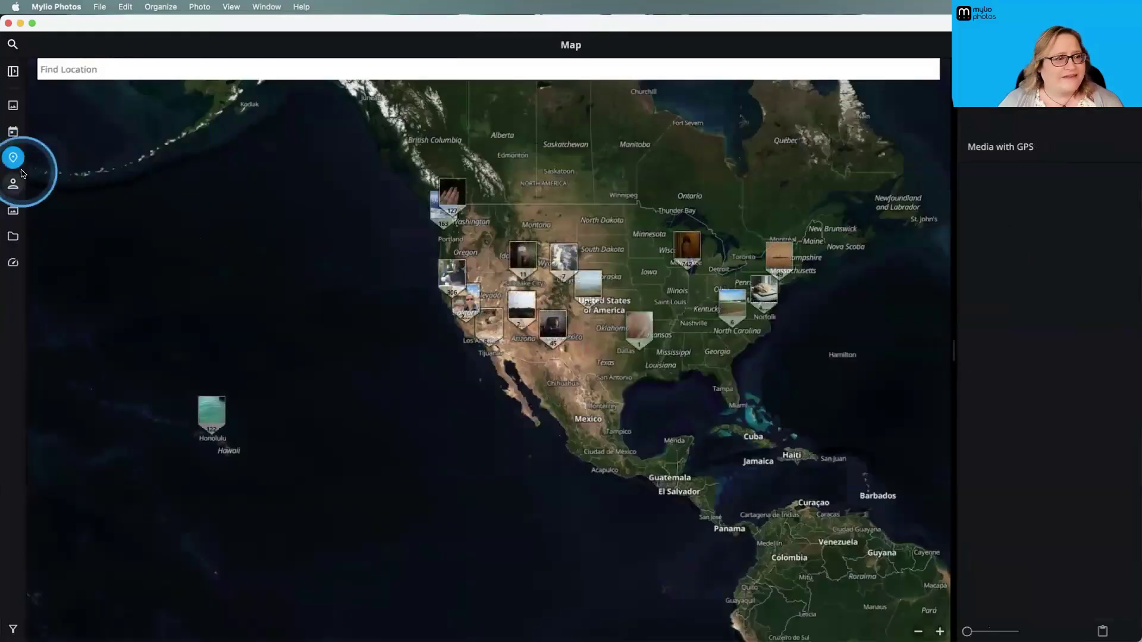
pyautogui.click(13, 132)
pyautogui.scroll(-8, 377, 283)
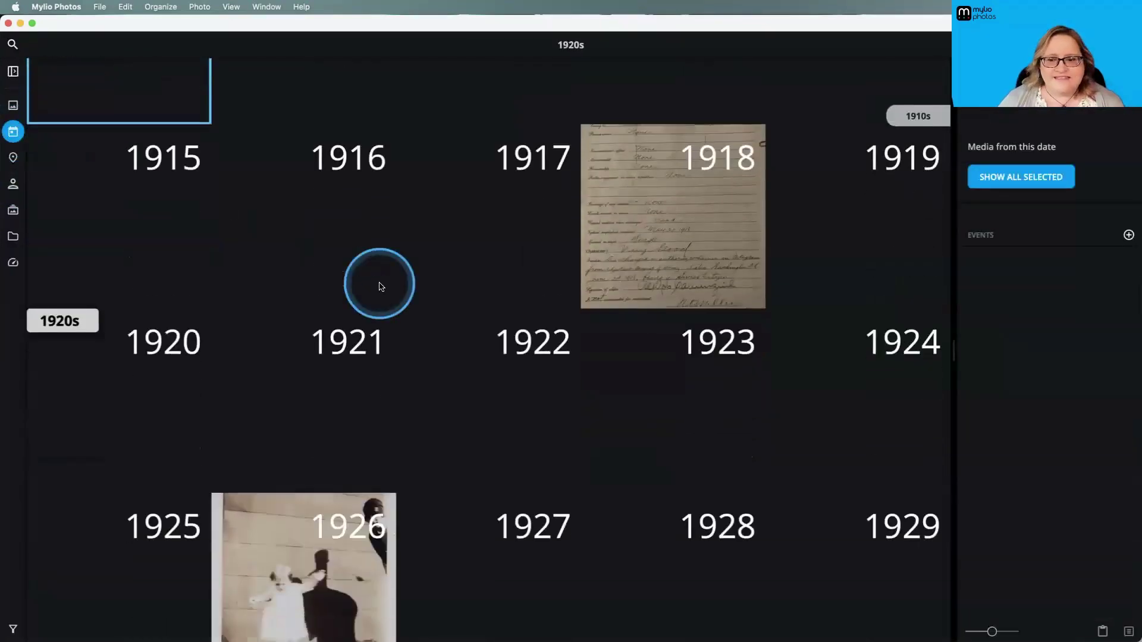
pyautogui.scroll(-5, 379, 284)
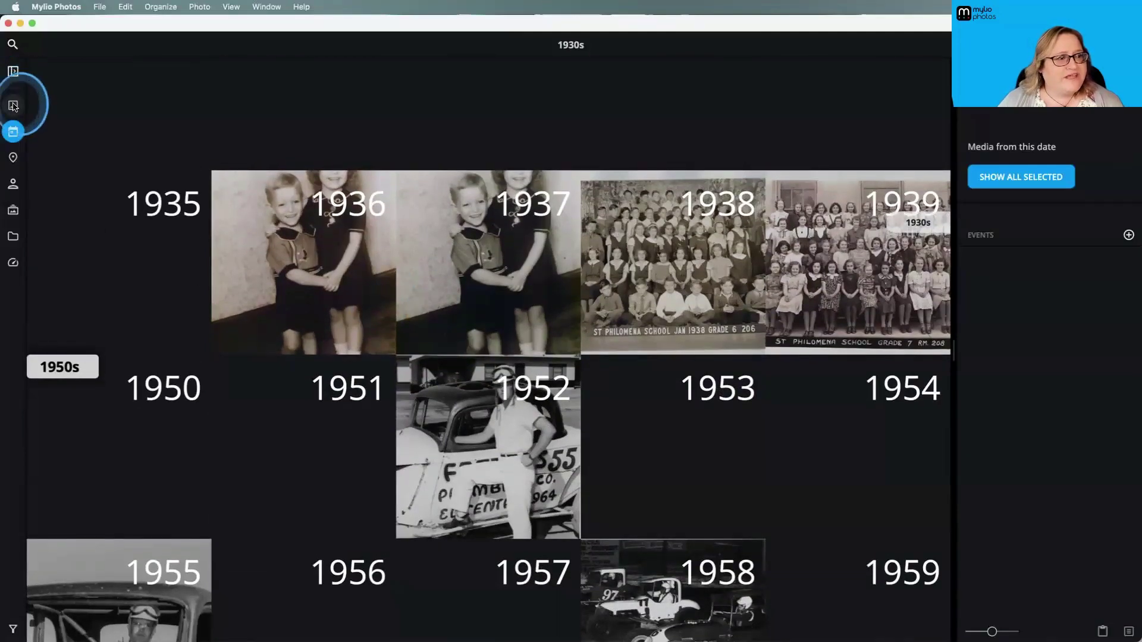
# - Return from the calendar to the unfiltered All Photos grid and show the QuickFilters
pyautogui.click(12, 106)
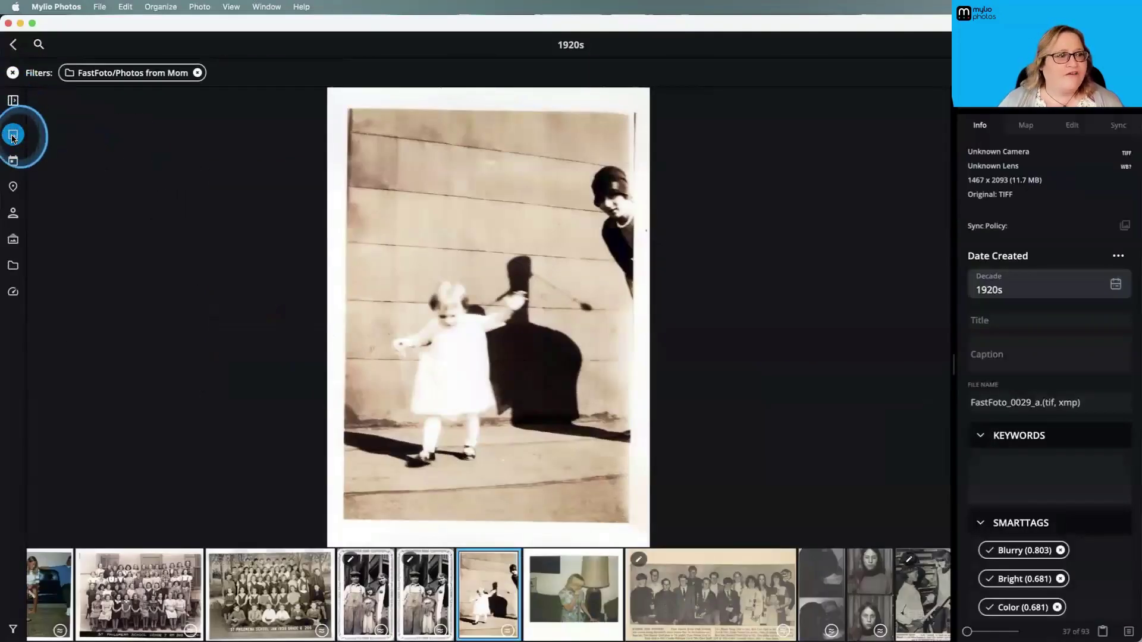
pyautogui.click(13, 134)
pyautogui.click(12, 73)
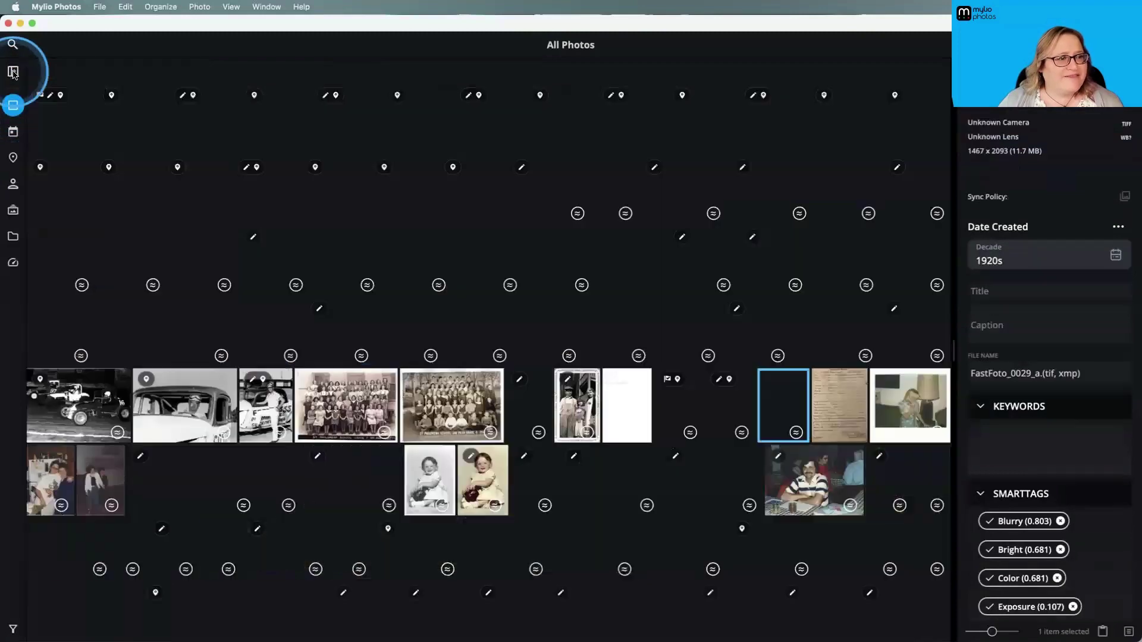
pyautogui.click(13, 72)
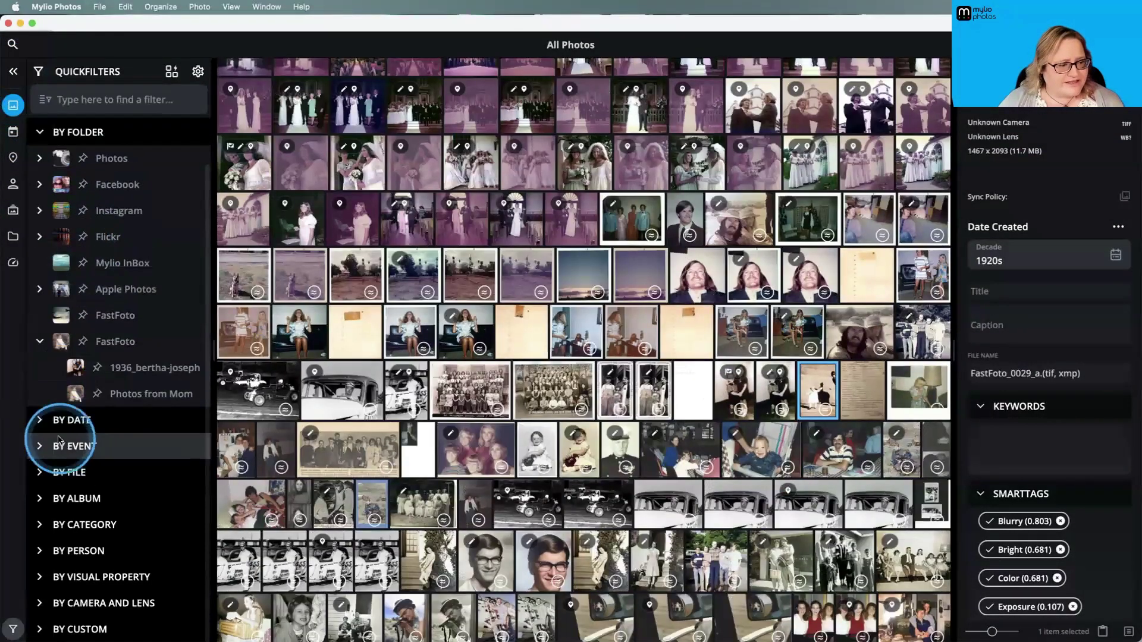
# - Filter the photos by year to the 1930s decade and enlarge the resulting thumbnails
pyautogui.click(40, 420)
pyautogui.scroll(-1, 71, 440)
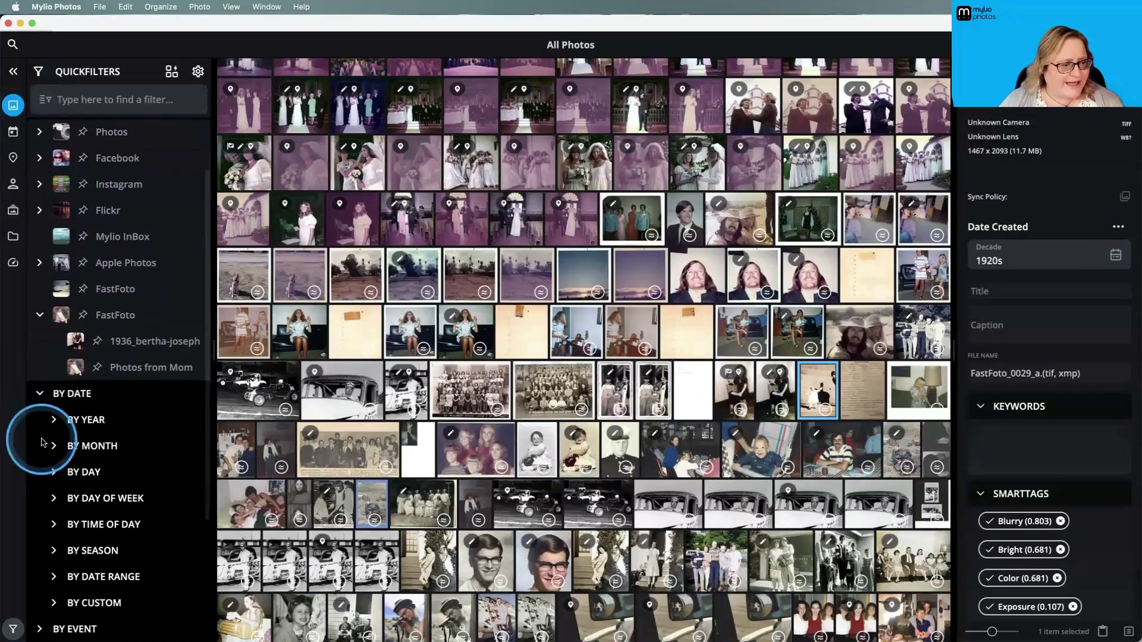
pyautogui.scroll(-6, 207, 452)
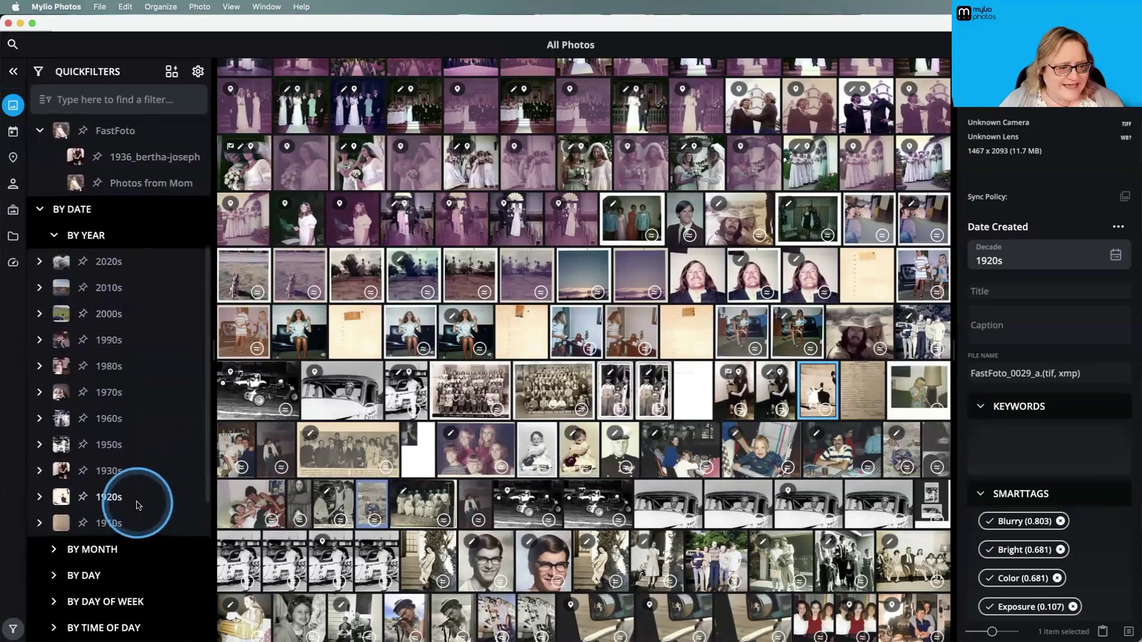
pyautogui.click(137, 501)
pyautogui.click(126, 497)
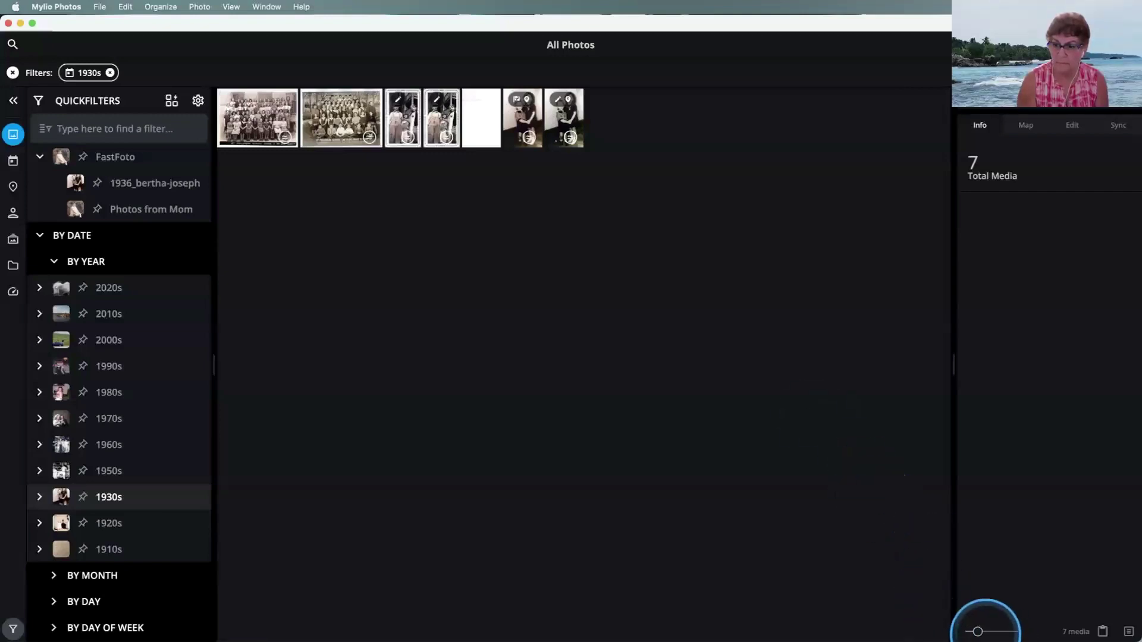
pyautogui.moveTo(977, 631); pyautogui.dragTo(1011, 632)
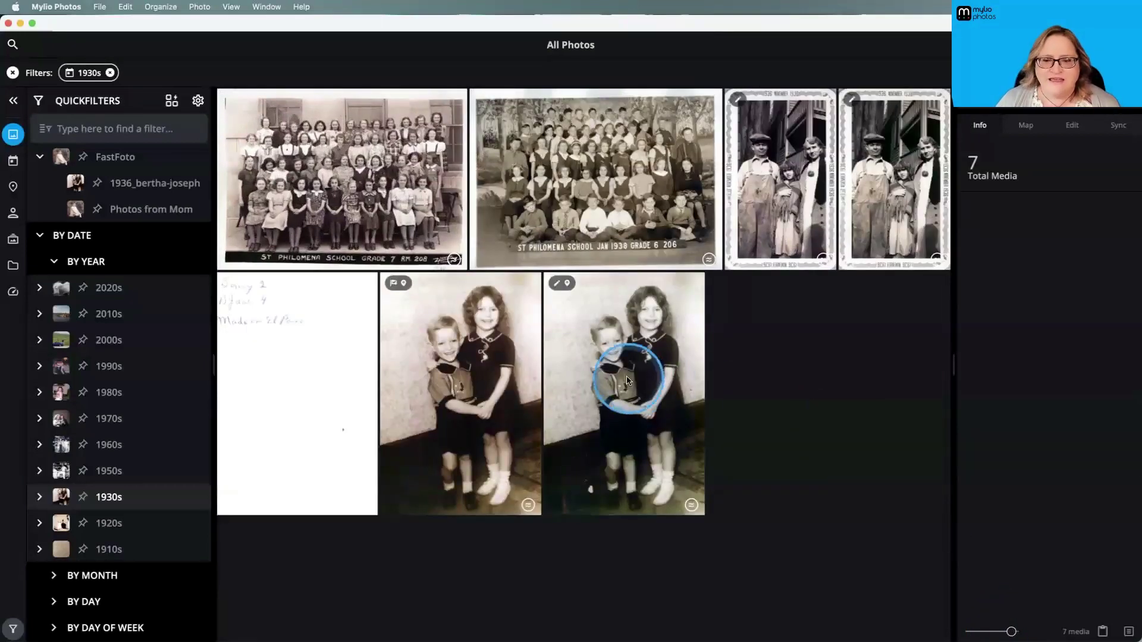
# - Examine the Date Created range and the fuzzy date marker of the edited photo of the two children embracing
pyautogui.click(598, 371)
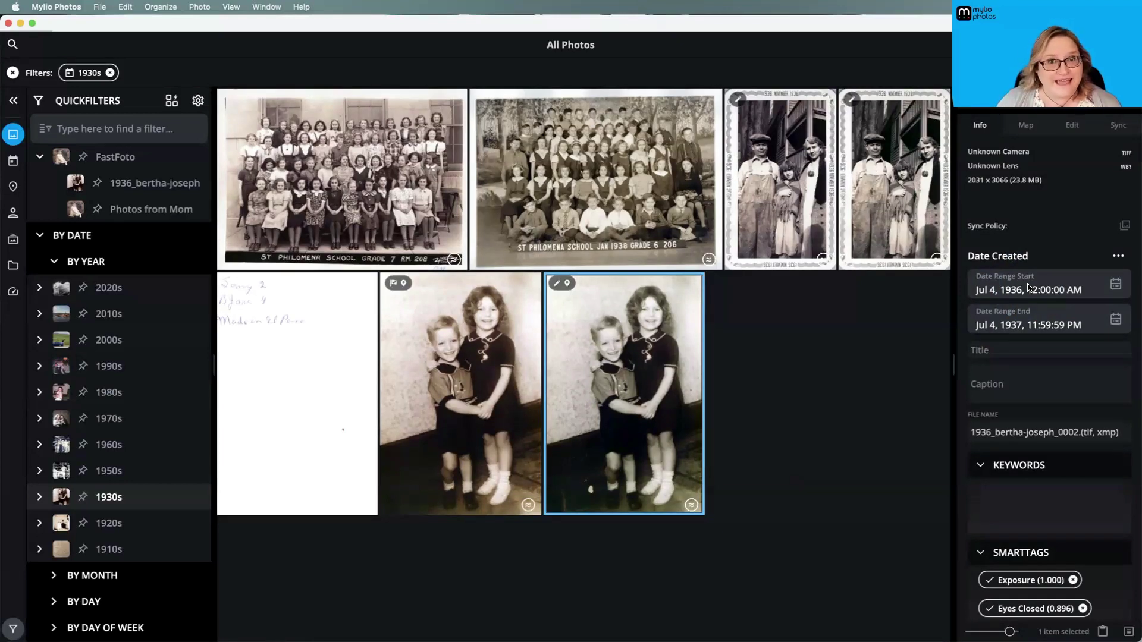
pyautogui.moveTo(1033, 274)
pyautogui.mouseDown()
pyautogui.moveTo(1011, 261)
pyautogui.moveTo(1003, 372)
pyautogui.mouseUp()
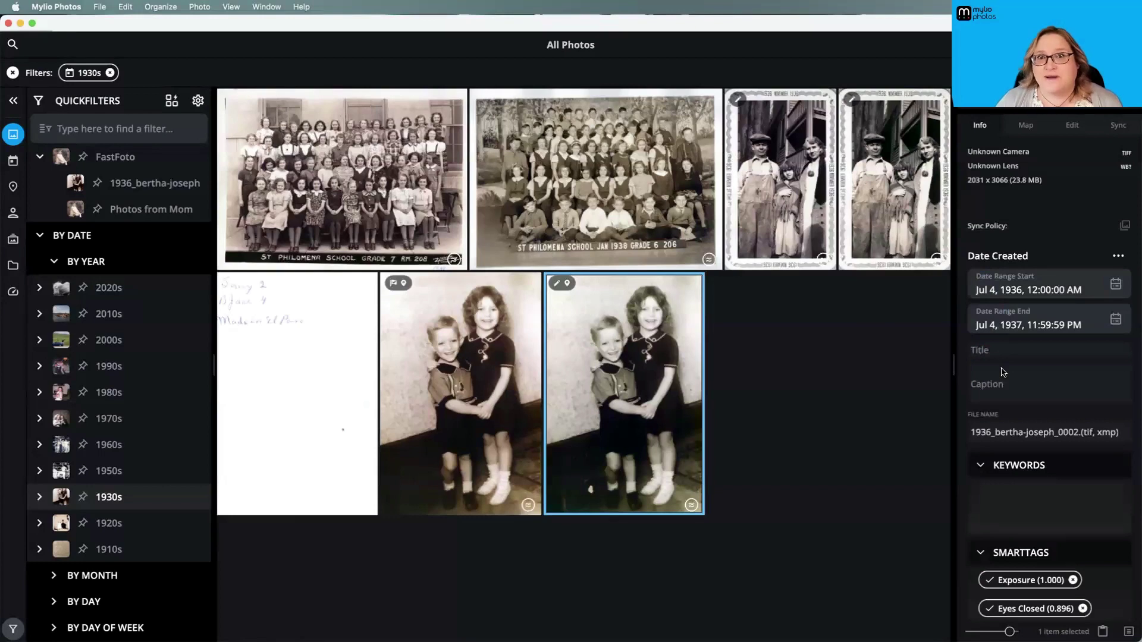
pyautogui.moveTo(976, 360); pyautogui.dragTo(828, 389)
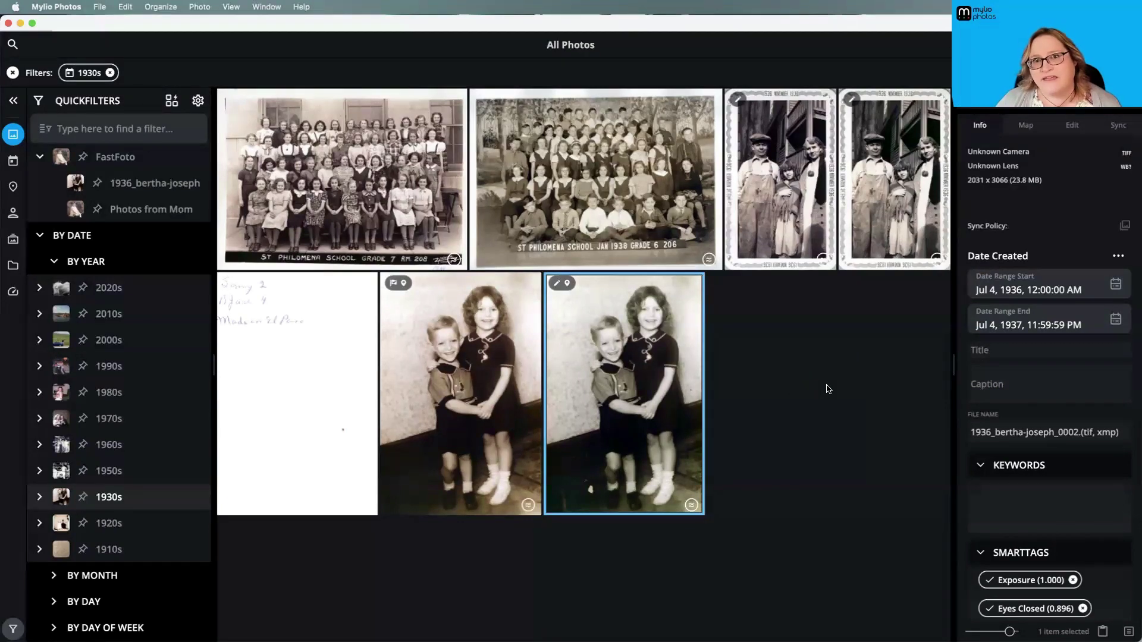
pyautogui.moveTo(829, 389)
pyautogui.mouseDown()
pyautogui.moveTo(781, 474)
pyautogui.moveTo(741, 492)
pyautogui.moveTo(694, 482)
pyautogui.moveTo(694, 507)
pyautogui.moveTo(685, 506)
pyautogui.moveTo(694, 499)
pyautogui.moveTo(696, 510)
pyautogui.mouseUp()
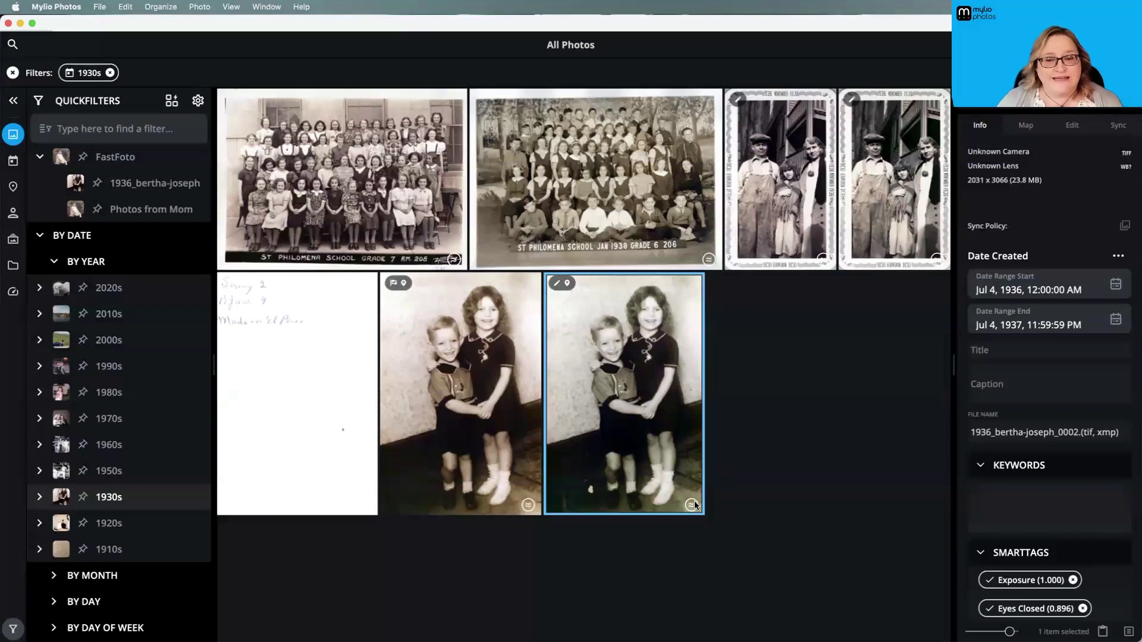
pyautogui.click(692, 502)
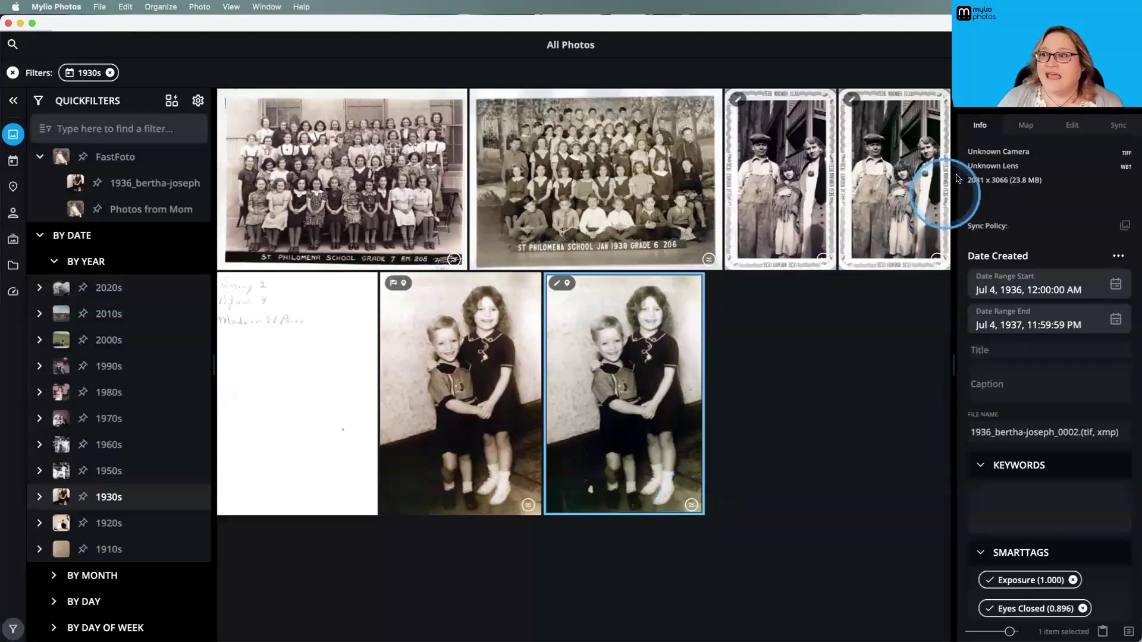
# - Switch the Show Fuzzy Date annotation off and back on, and close the annotation options
pyautogui.click(1124, 45)
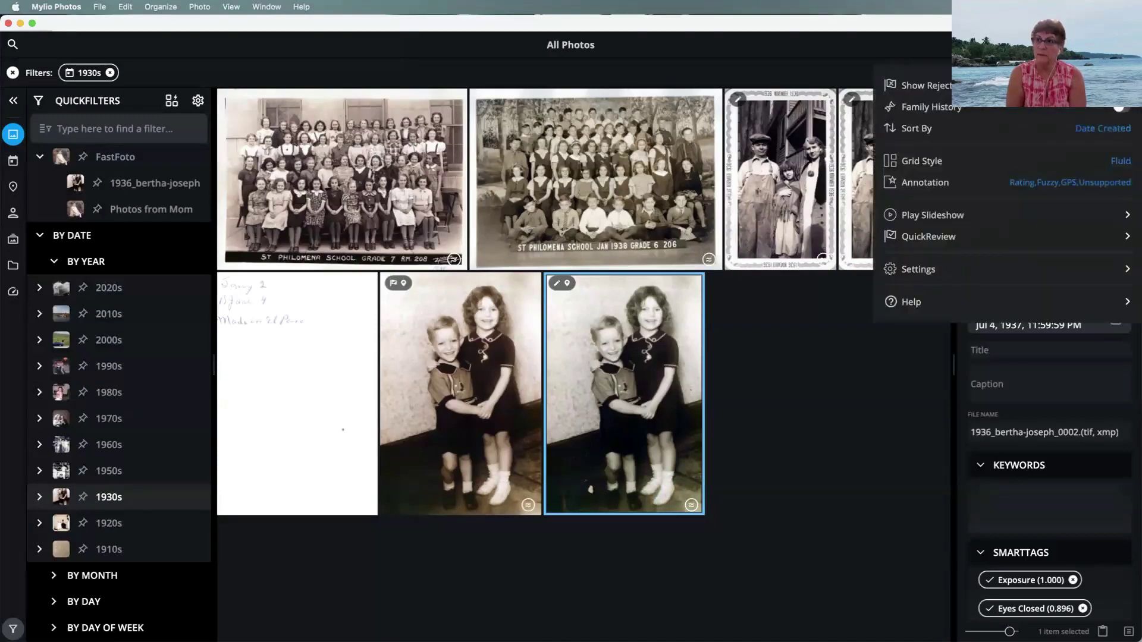
pyautogui.click(1035, 183)
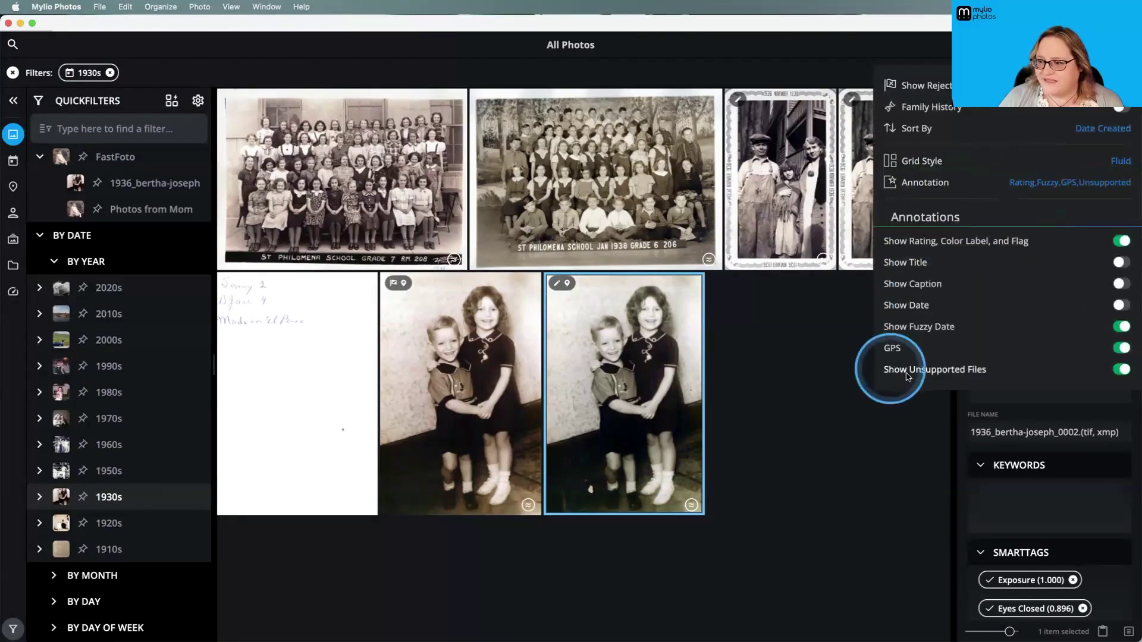
pyautogui.click(1122, 327)
pyautogui.click(1122, 326)
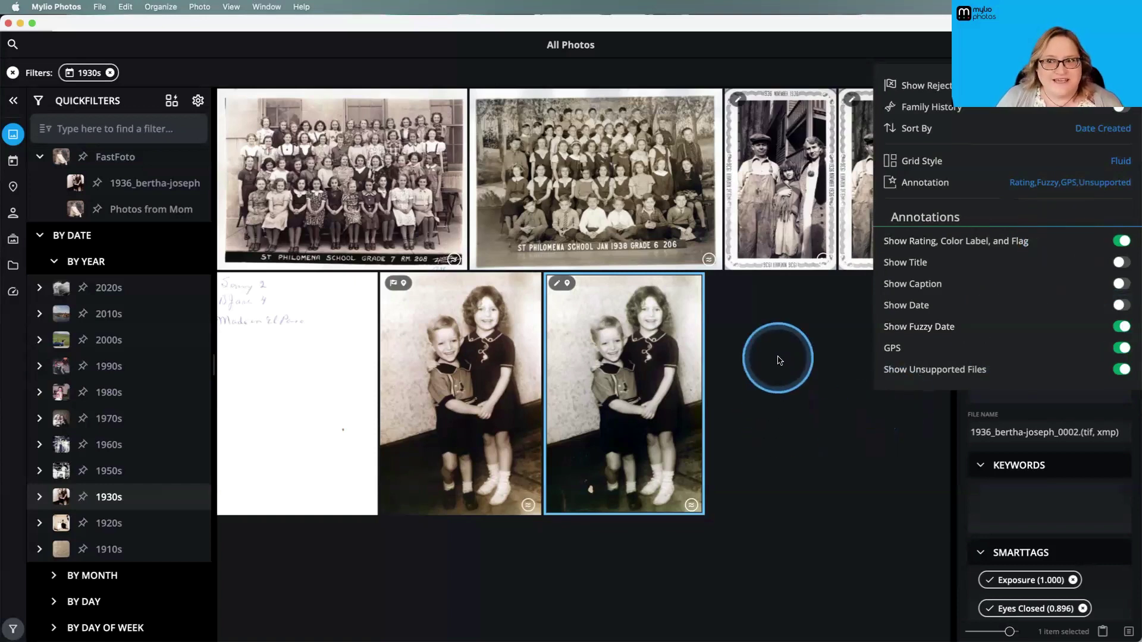
pyautogui.click(791, 356)
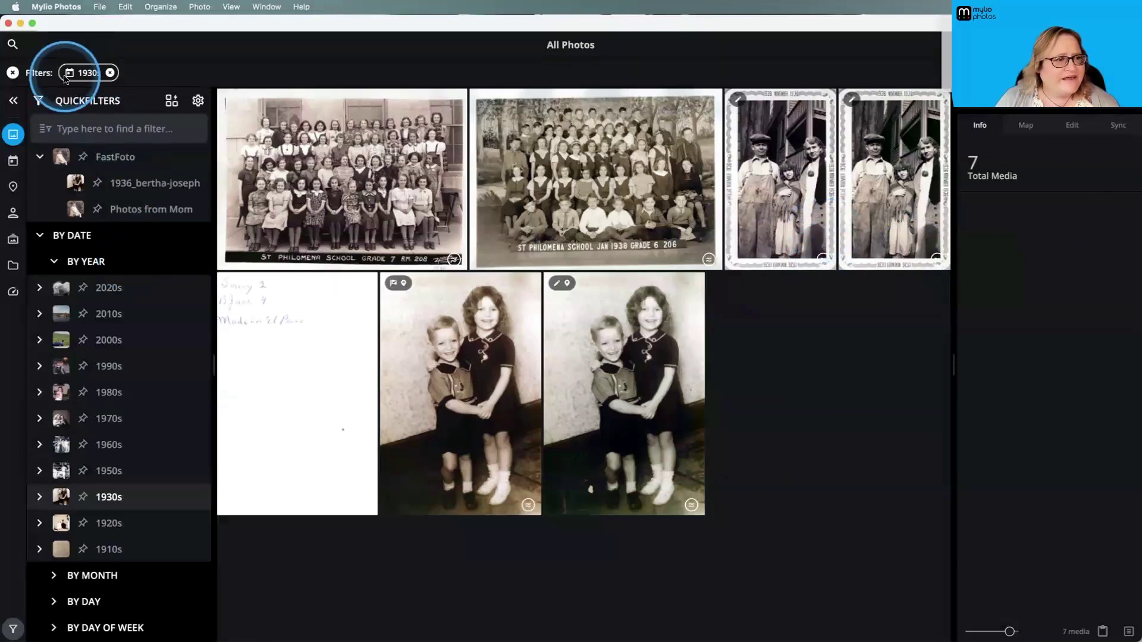
# - Replace the 1930s filter with the Photos from Mom folder filter and go to the undated photos
pyautogui.click(13, 72)
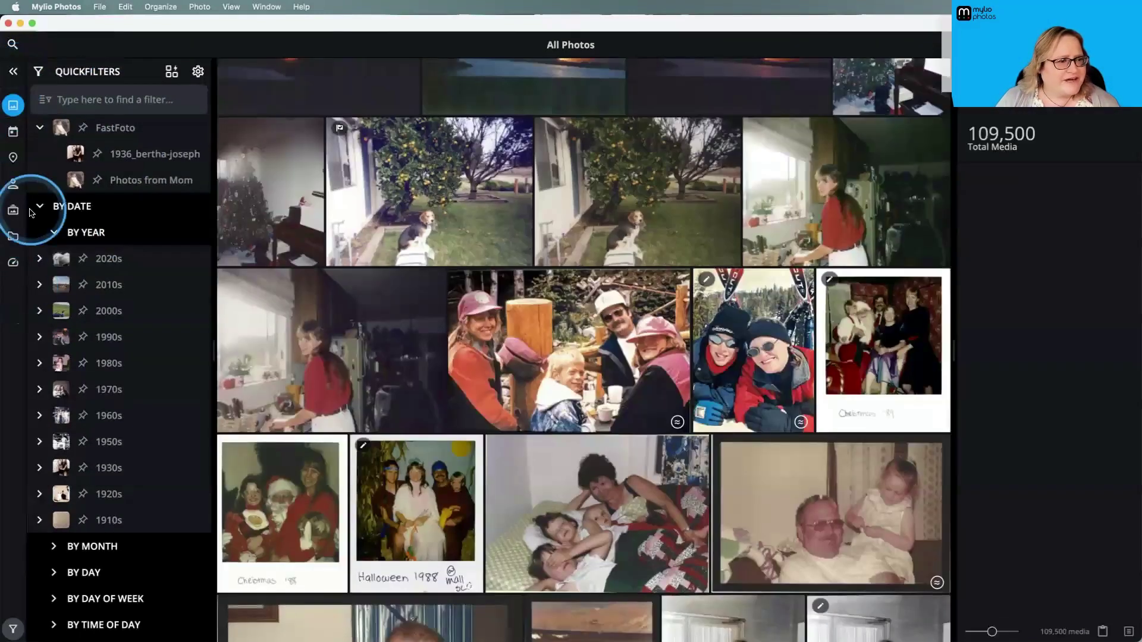
pyautogui.click(144, 180)
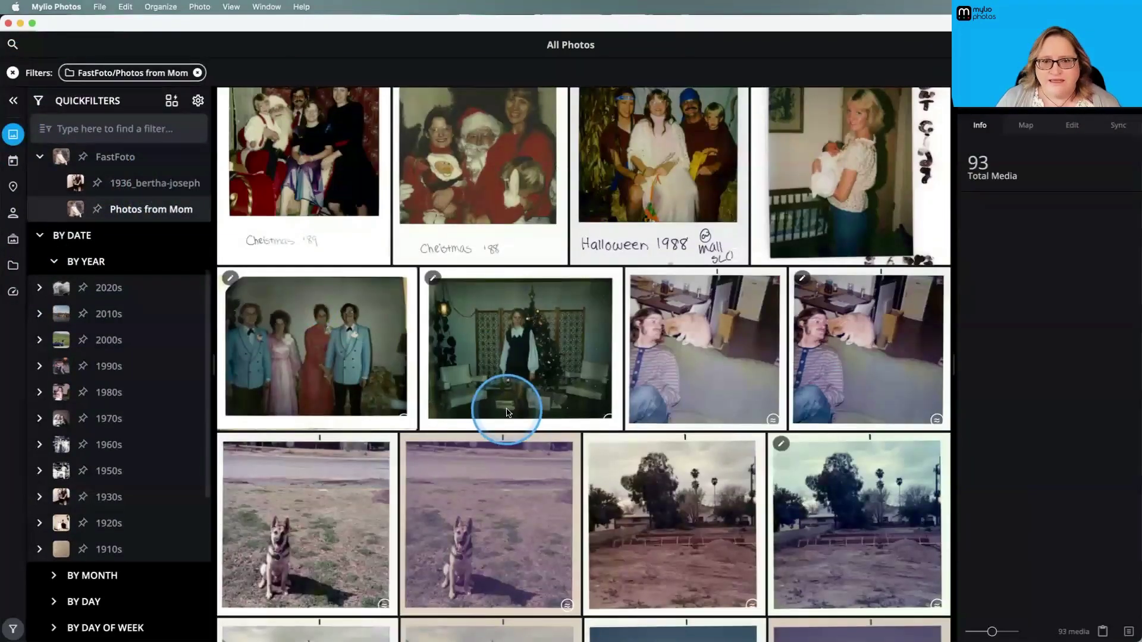
pyautogui.scroll(-6, 507, 411)
pyautogui.scroll(-12, 506, 408)
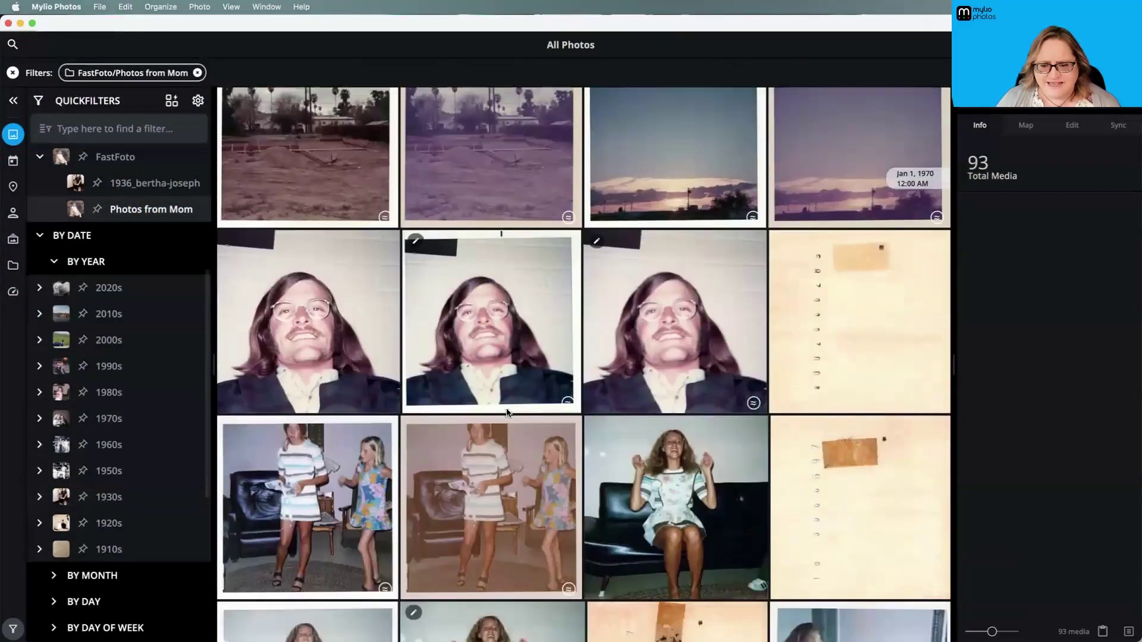
pyautogui.scroll(-12, 505, 408)
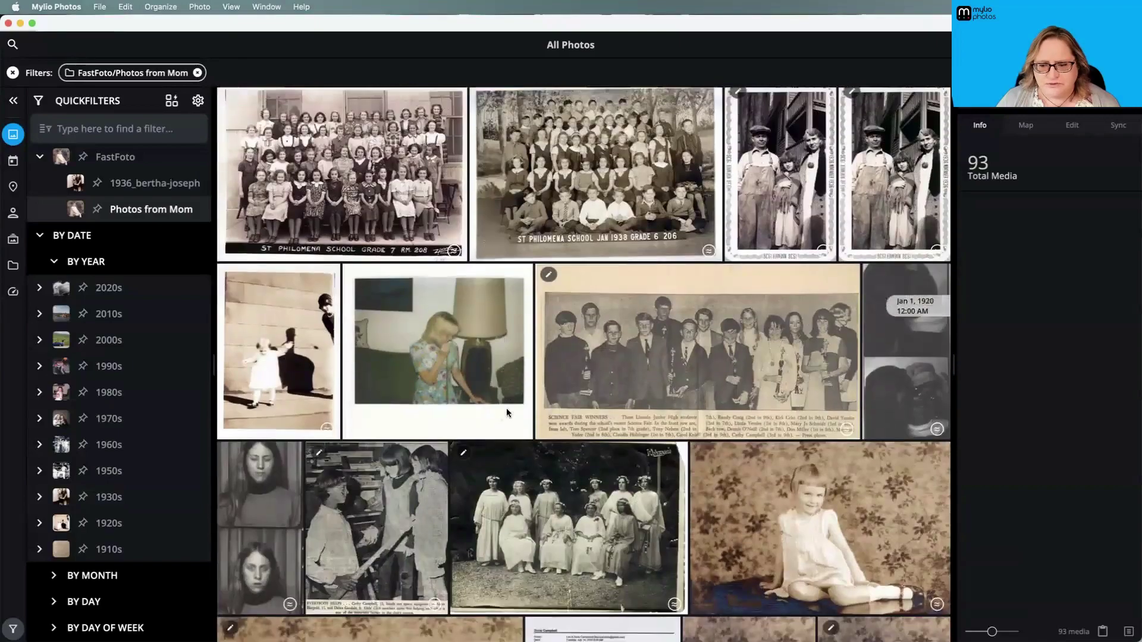
pyautogui.scroll(-12, 507, 412)
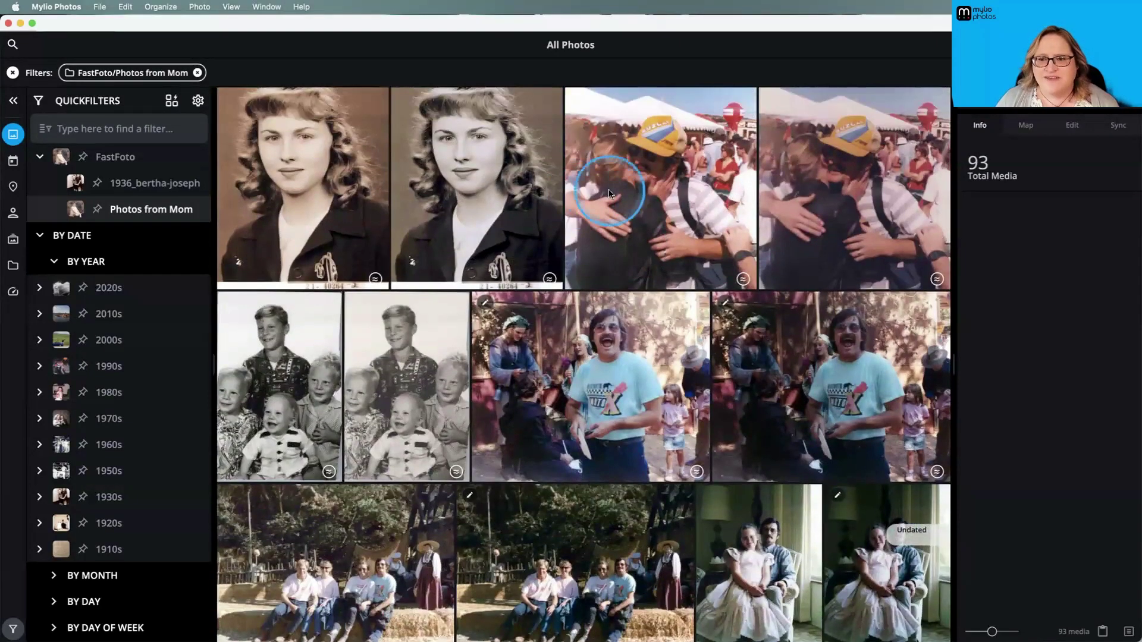
# - Select the range of undated photos from the first color shot of the hugging couple through the last birthday cake photo
pyautogui.click(614, 225)
pyautogui.scroll(-4, 765, 389)
pyautogui.scroll(-8, 765, 389)
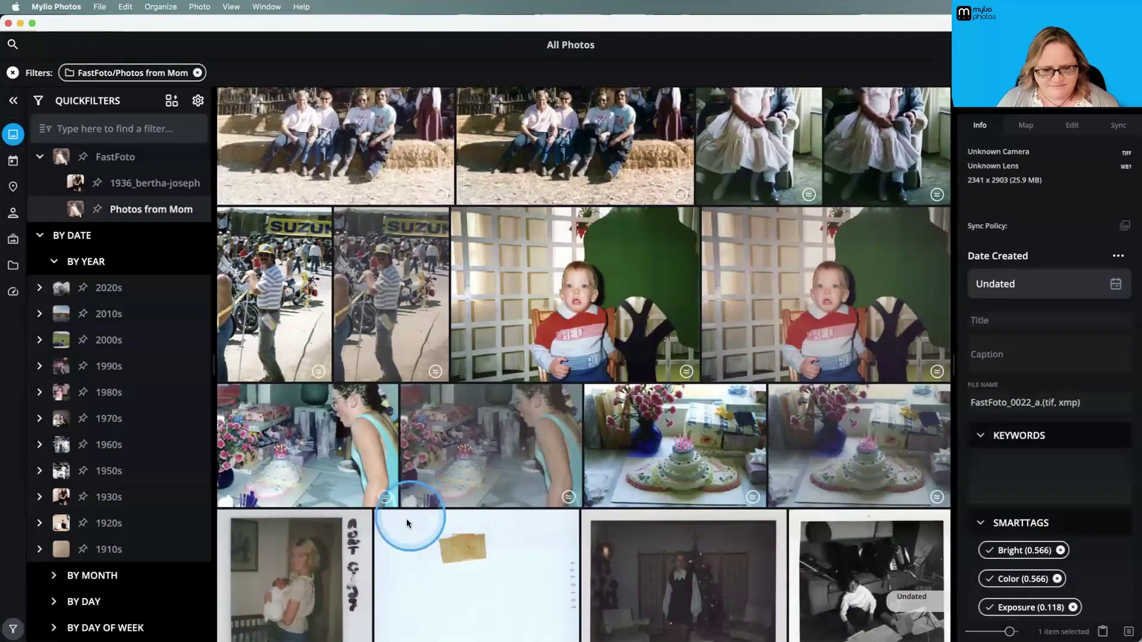
pyautogui.keyDown('shift'); pyautogui.click(840, 450); pyautogui.keyUp('shift')
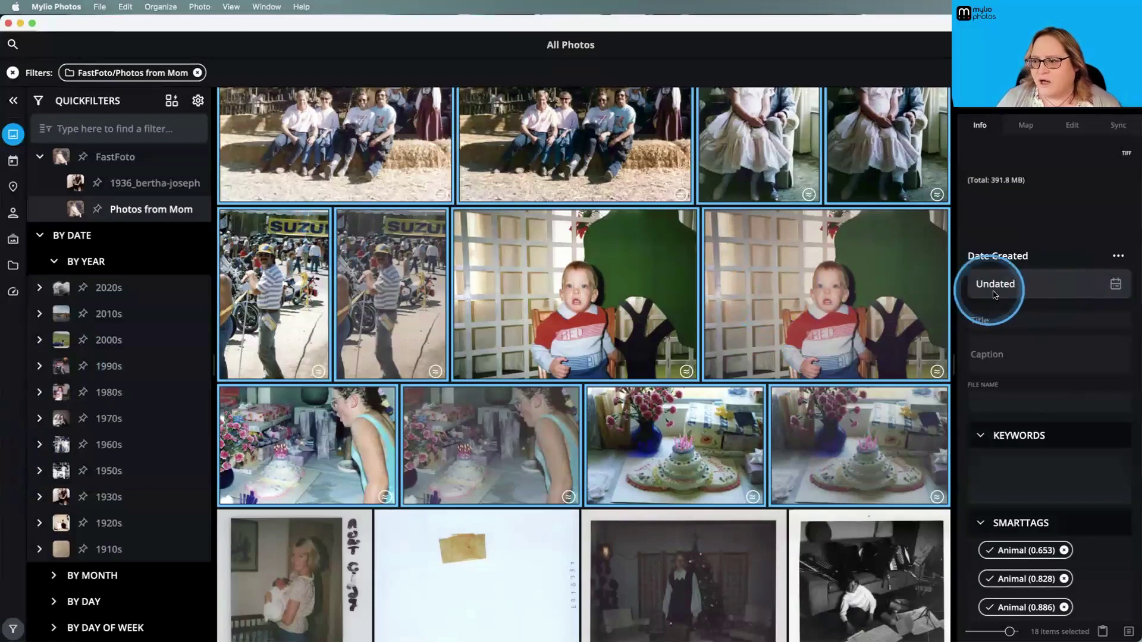
# - Set the selected undated photos' Date Created to the Decade format with 1980s and save it
pyautogui.click(1124, 257)
pyautogui.click(1021, 369)
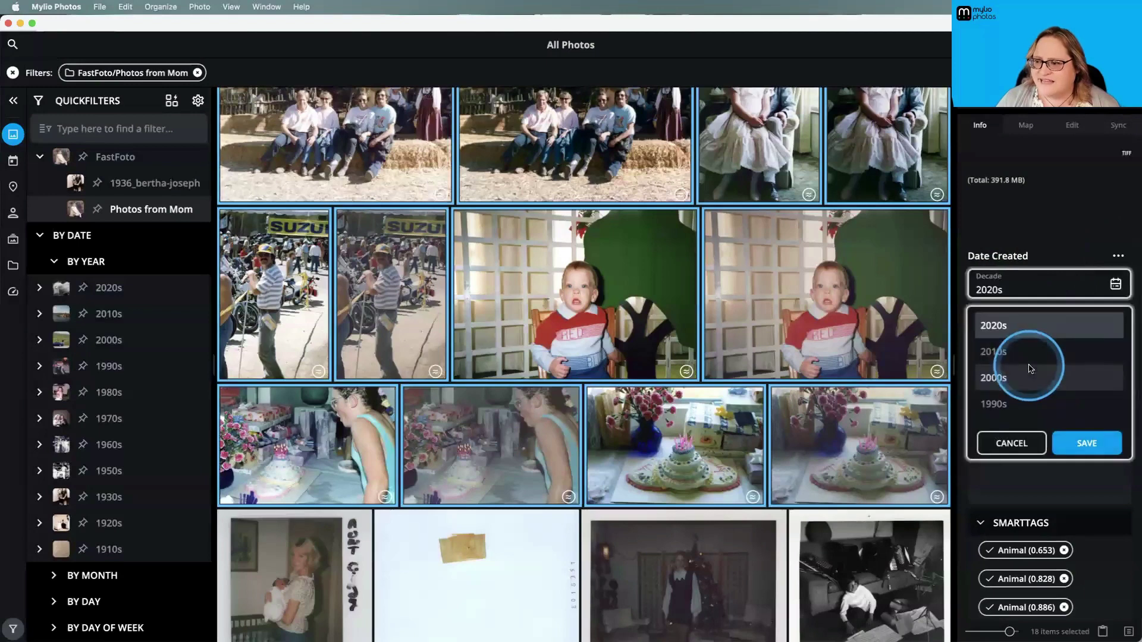
pyautogui.scroll(-2, 1011, 375)
pyautogui.click(1007, 391)
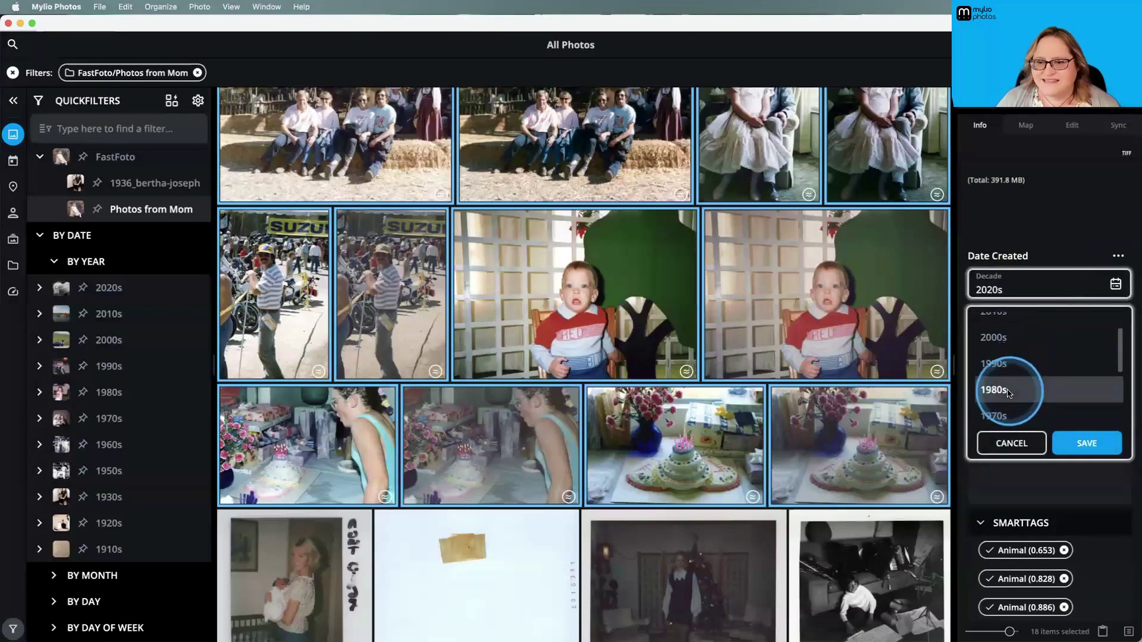
pyautogui.click(1082, 441)
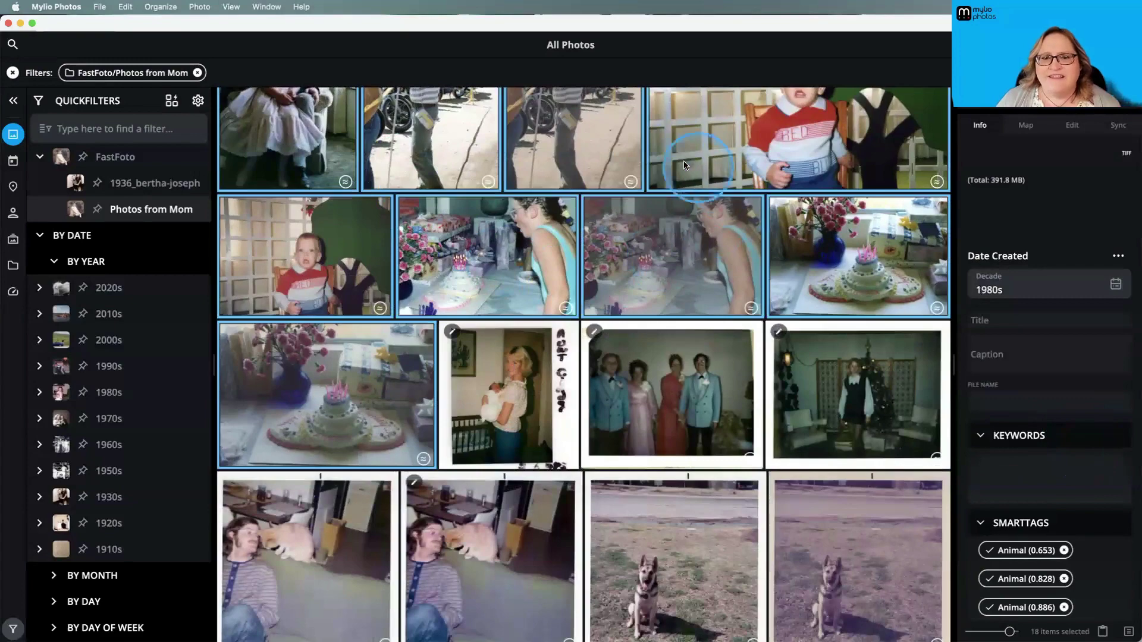
pyautogui.click(689, 312)
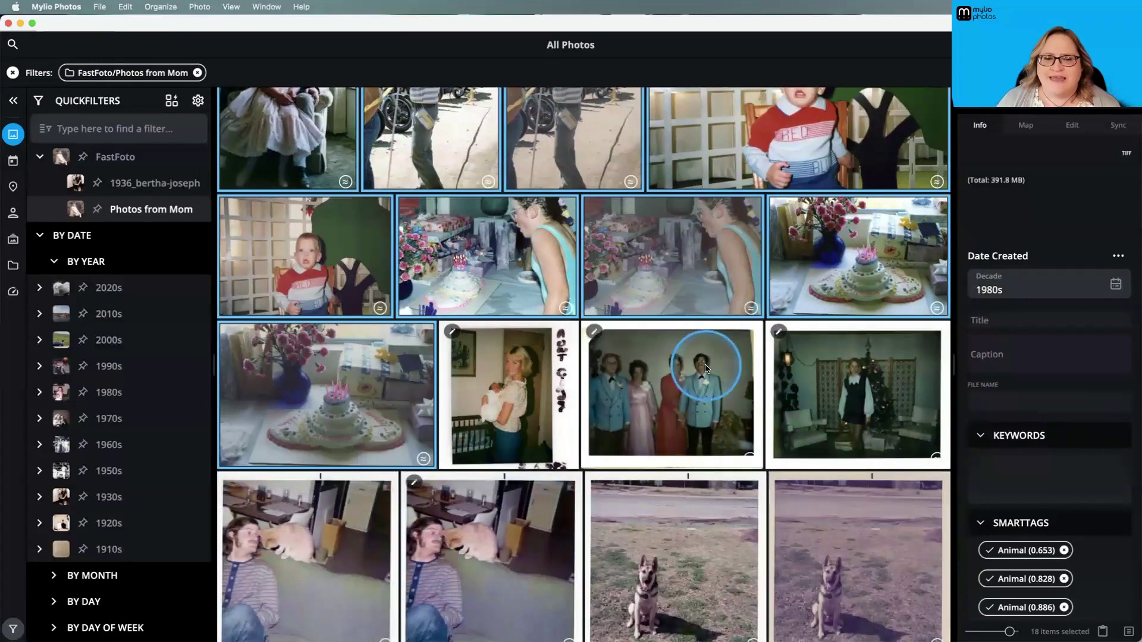
# - Reselect the photos from the first color shot of the hugging couple through the last birthday cake photo to check their shared date
pyautogui.scroll(2, 705, 364)
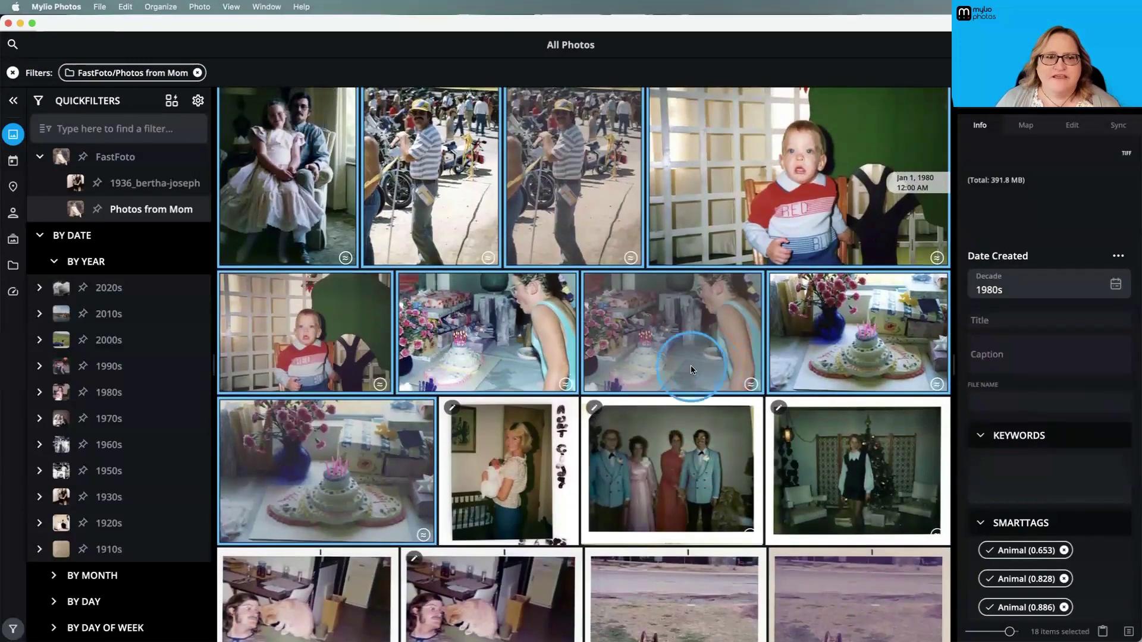
pyautogui.scroll(4, 684, 357)
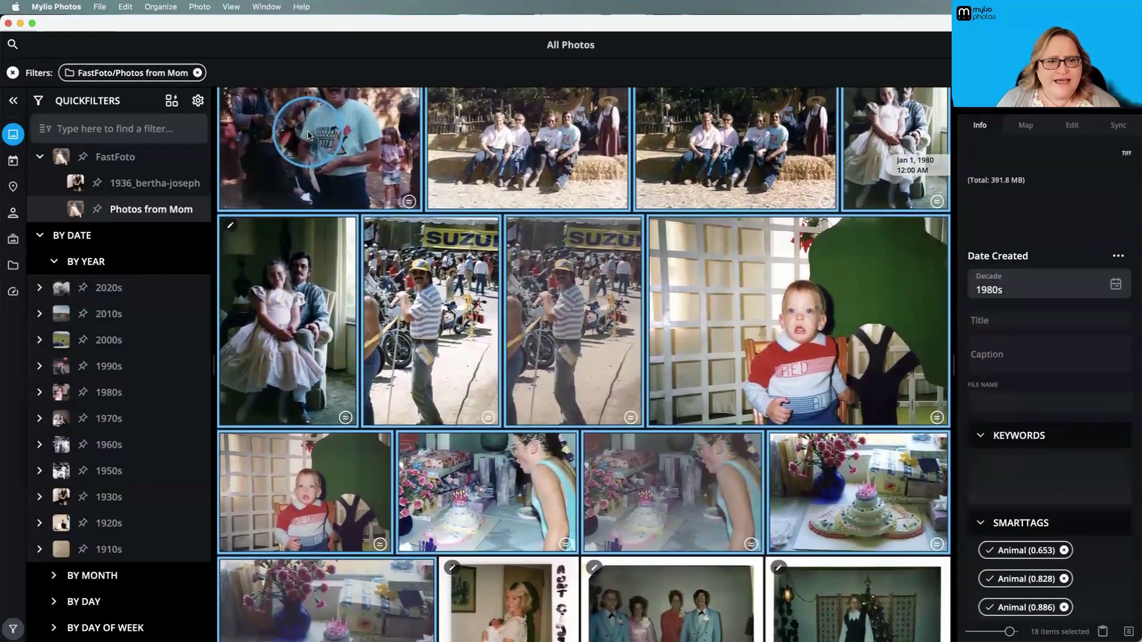
pyautogui.scroll(8, 446, 312)
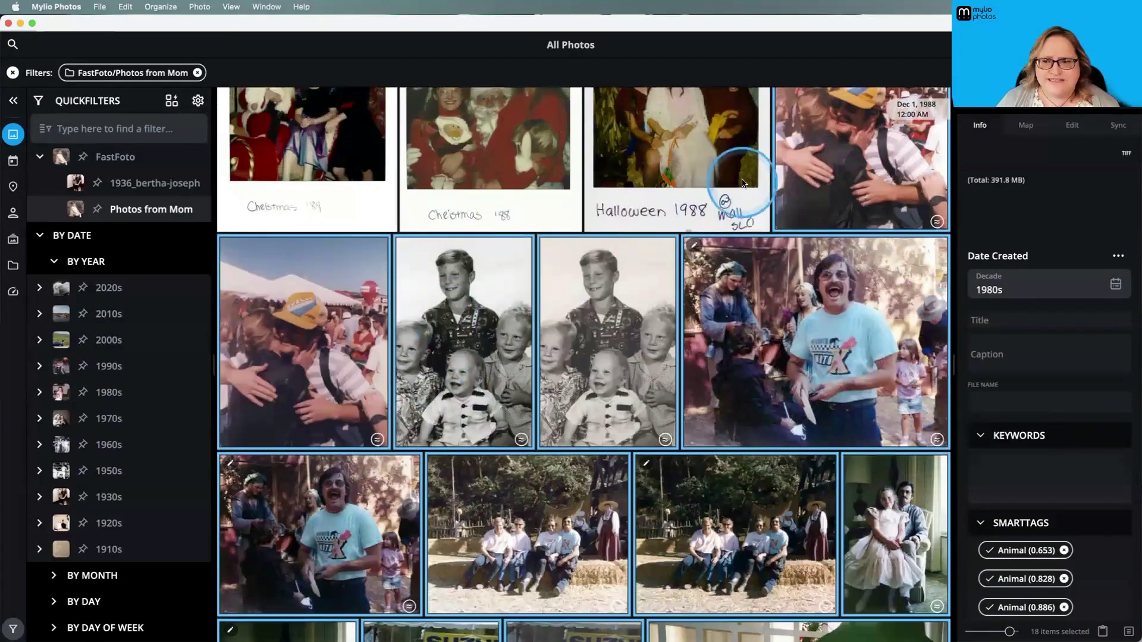
pyautogui.click(854, 176)
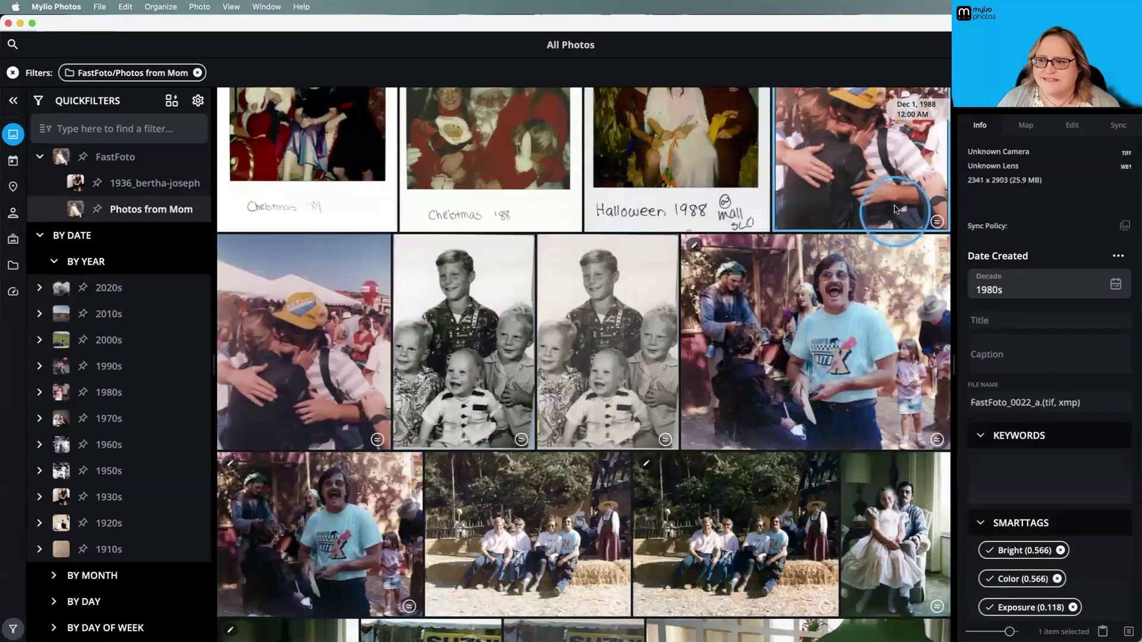
pyautogui.scroll(-3, 685, 335)
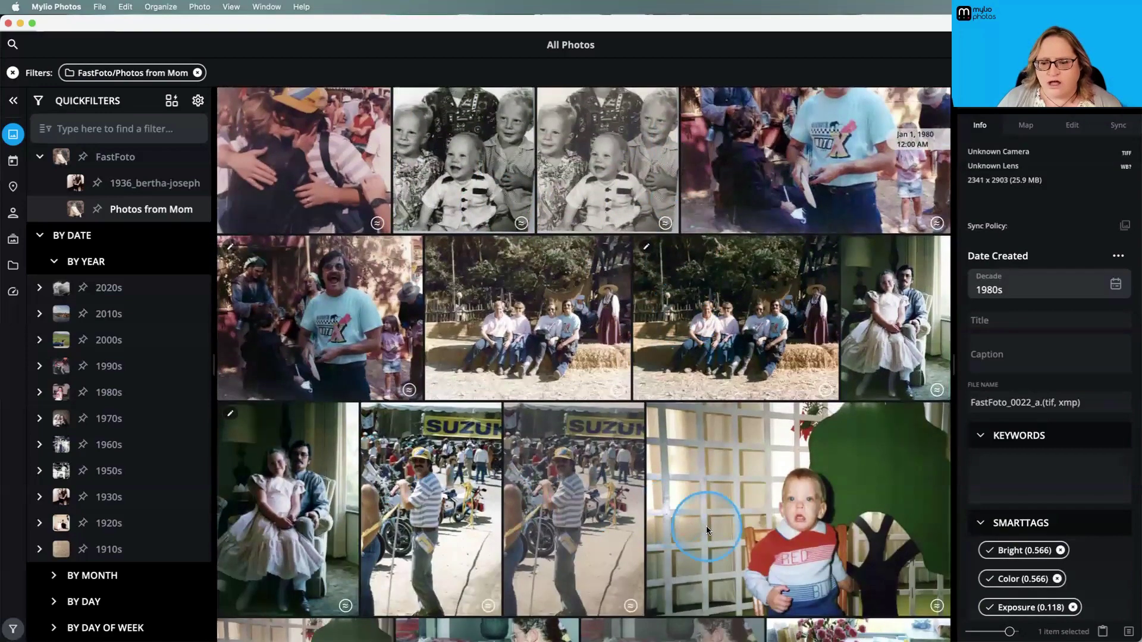
pyautogui.scroll(-3, 706, 527)
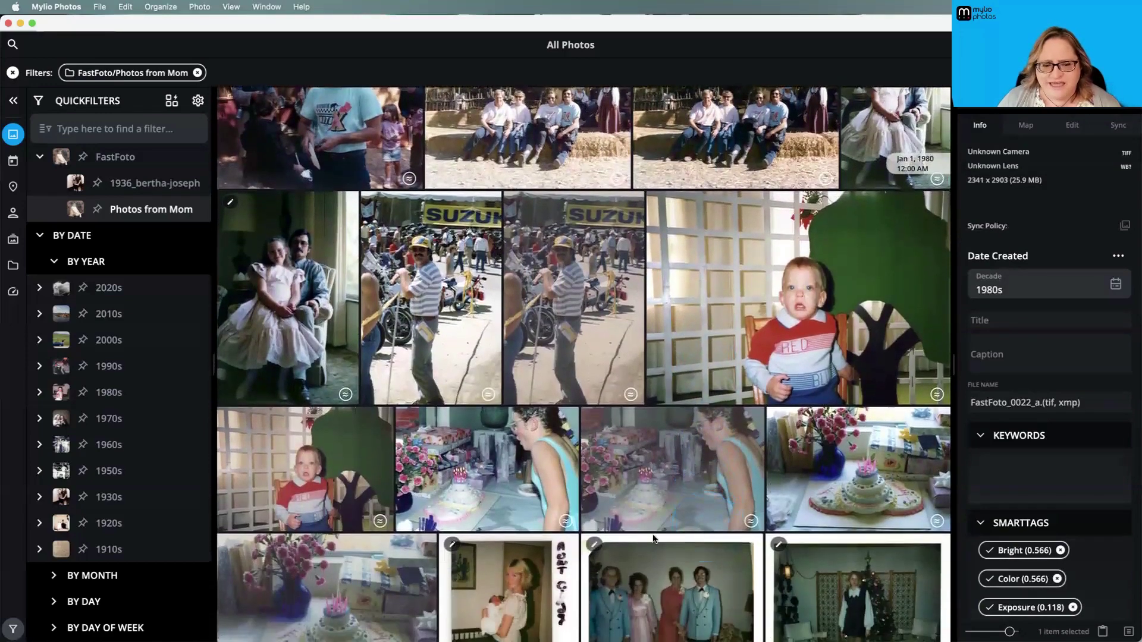
pyautogui.keyDown('shift'); pyautogui.click(370, 582); pyautogui.keyUp('shift')
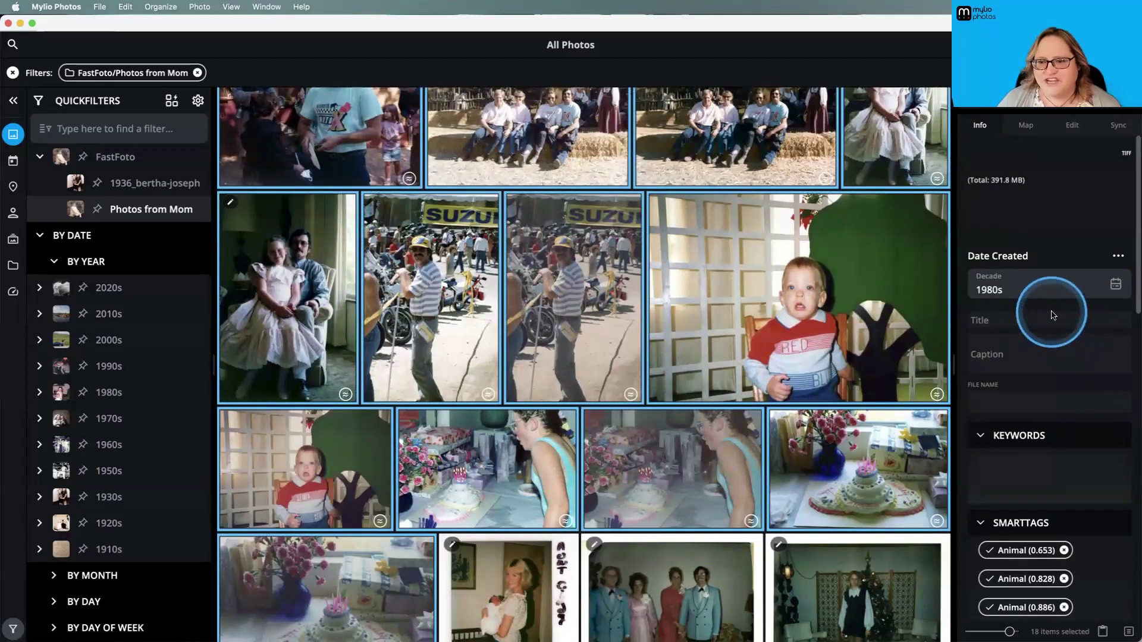
# - Select the woman-with-baby, Christmas tree, faded dog and palm tree photos together to check their combined Date Created
pyautogui.click(513, 574)
pyautogui.scroll(-5, 515, 496)
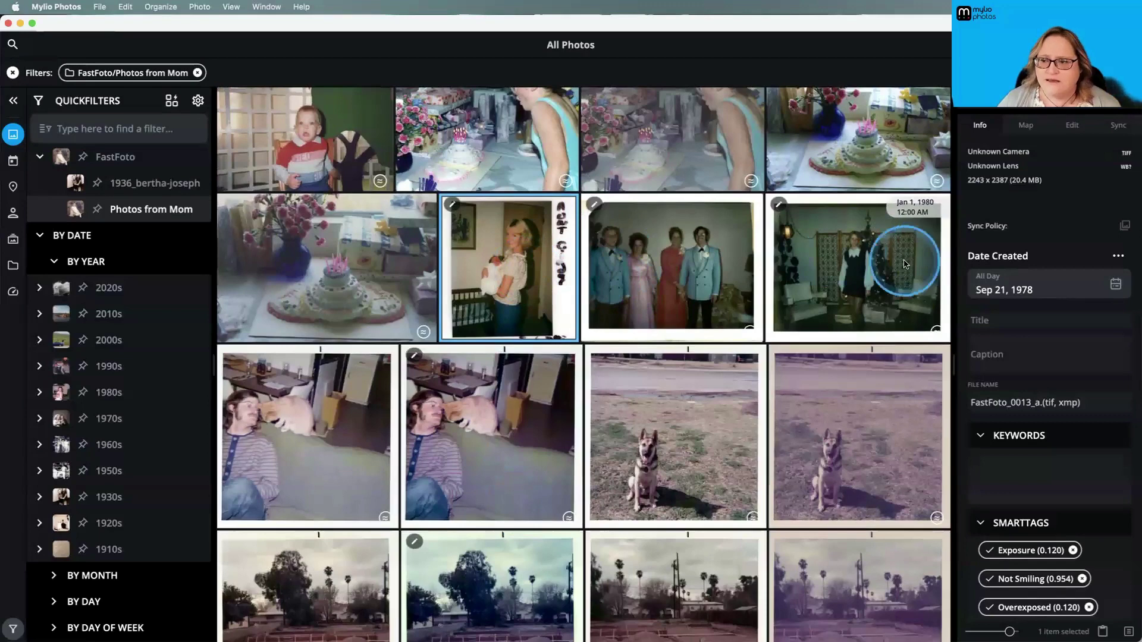
pyautogui.keyDown('super'); pyautogui.click(864, 257); pyautogui.keyUp('super')
pyautogui.keyDown('super'); pyautogui.click(878, 404); pyautogui.keyUp('super')
pyautogui.keyDown('super'); pyautogui.click(703, 574); pyautogui.keyUp('super')
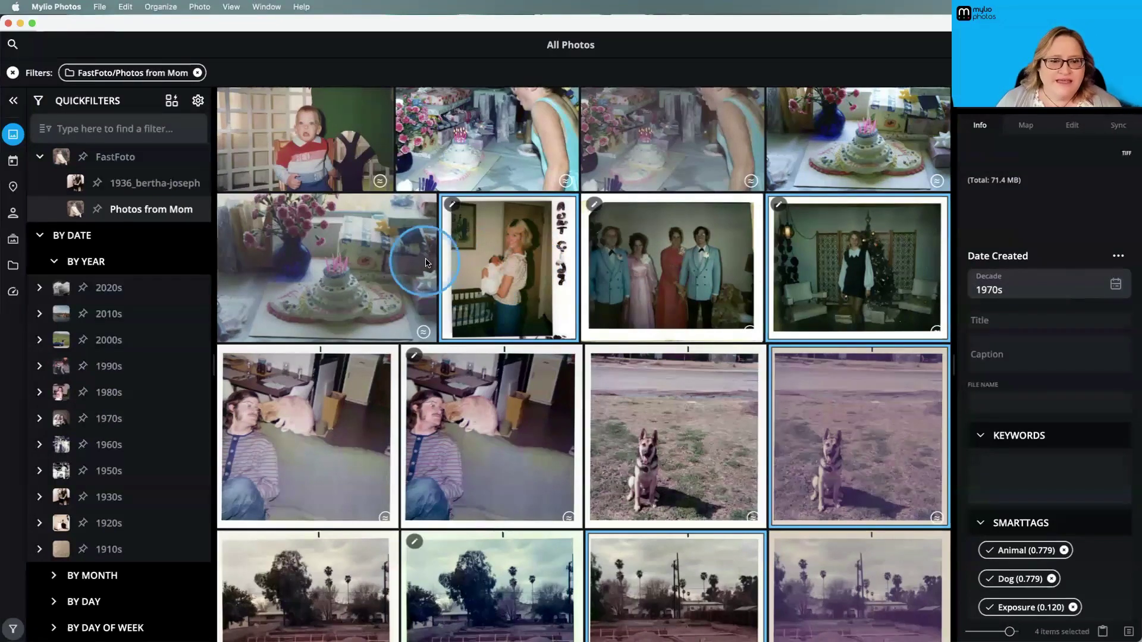
# - Select the last cake photo, the clearer dog photo, the Christmas tree photo and the faded birthday photo to check their combined date range
pyautogui.click(411, 314)
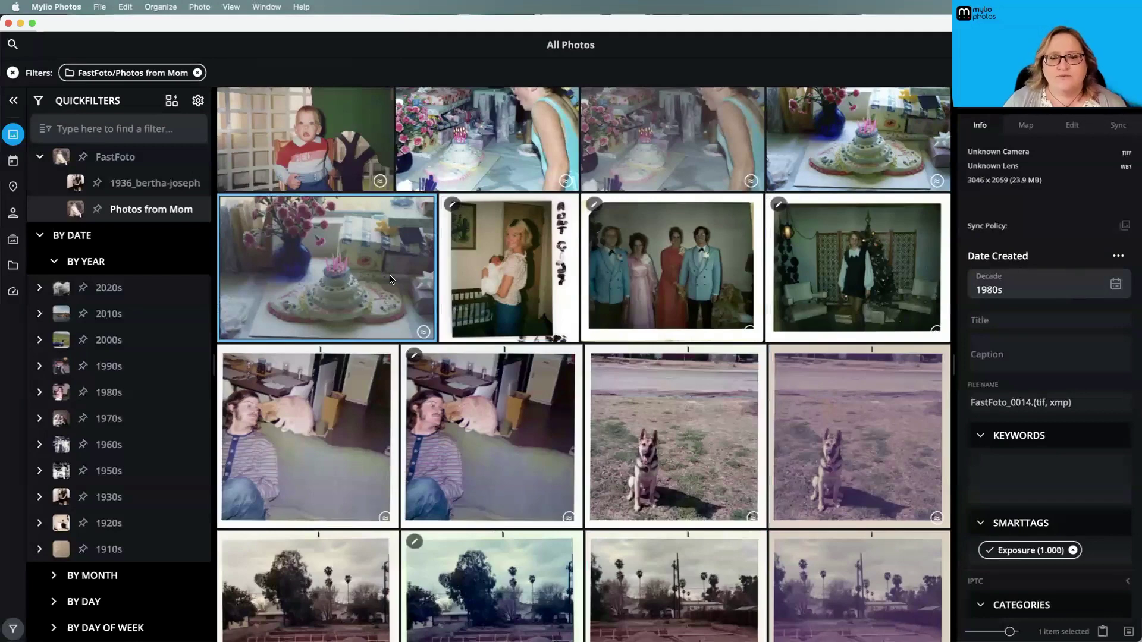
pyautogui.keyDown('super'); pyautogui.click(634, 440); pyautogui.keyUp('super')
pyautogui.keyDown('super'); pyautogui.click(814, 253); pyautogui.keyUp('super')
pyautogui.keyDown('super'); pyautogui.click(688, 162); pyautogui.keyUp('super')
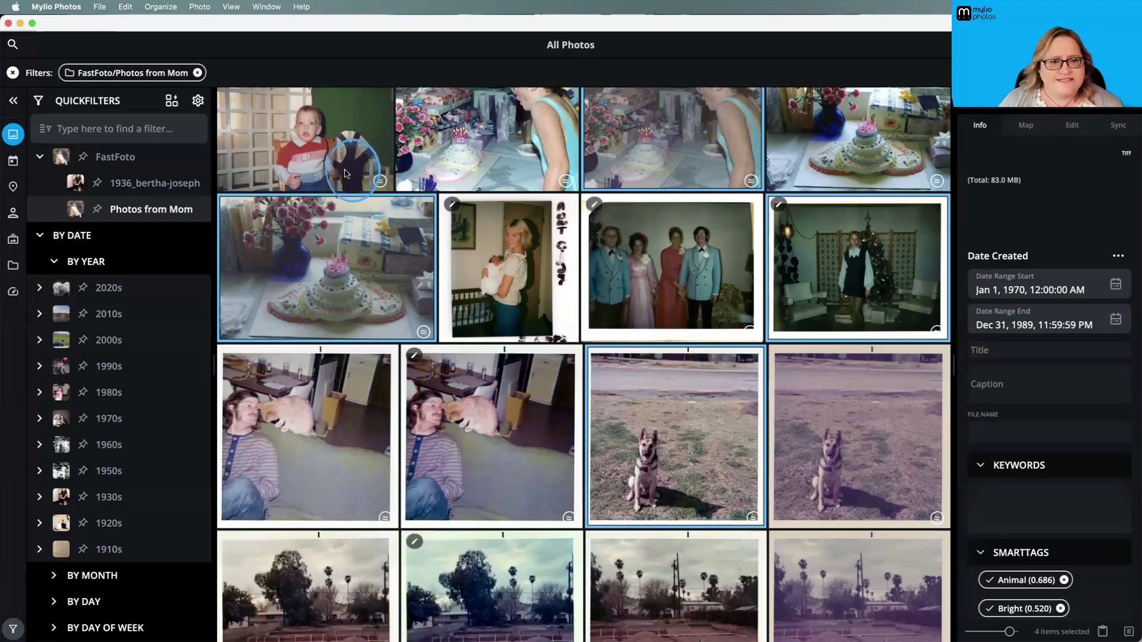
# - Check the individual Date Created of the child in the red sweater and the faded dog photo
pyautogui.click(331, 143)
pyautogui.click(851, 437)
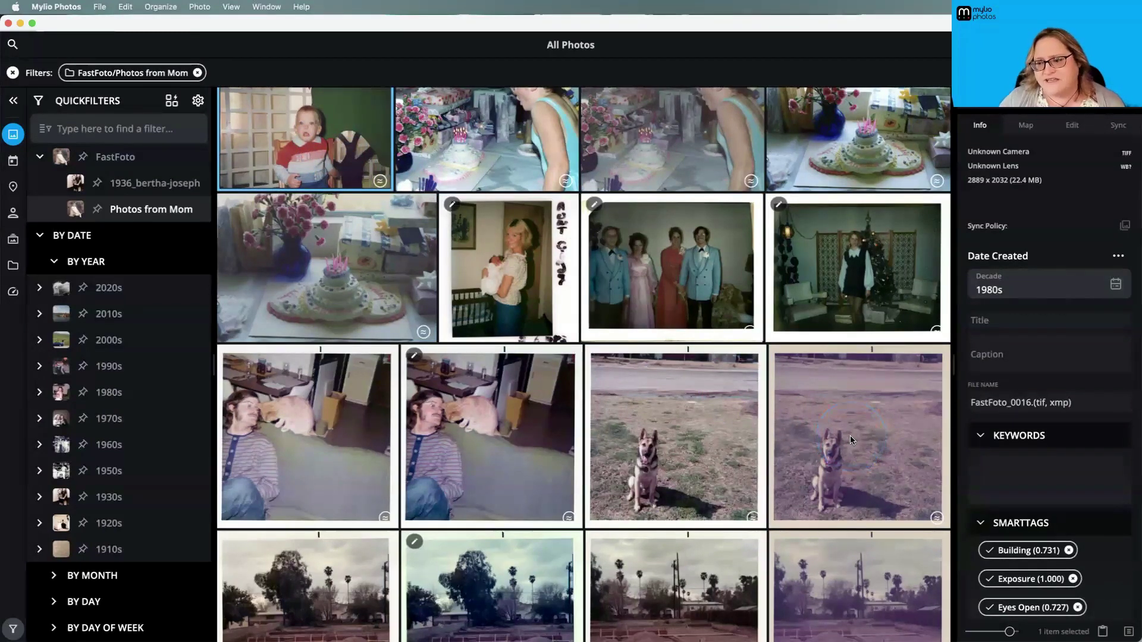
pyautogui.click(776, 532)
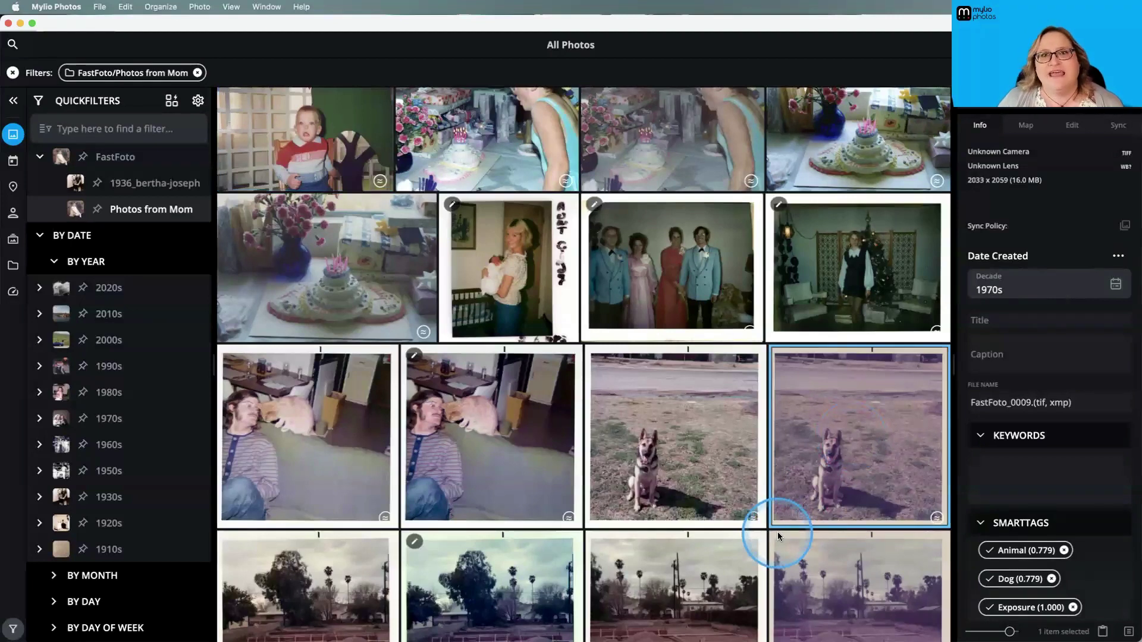